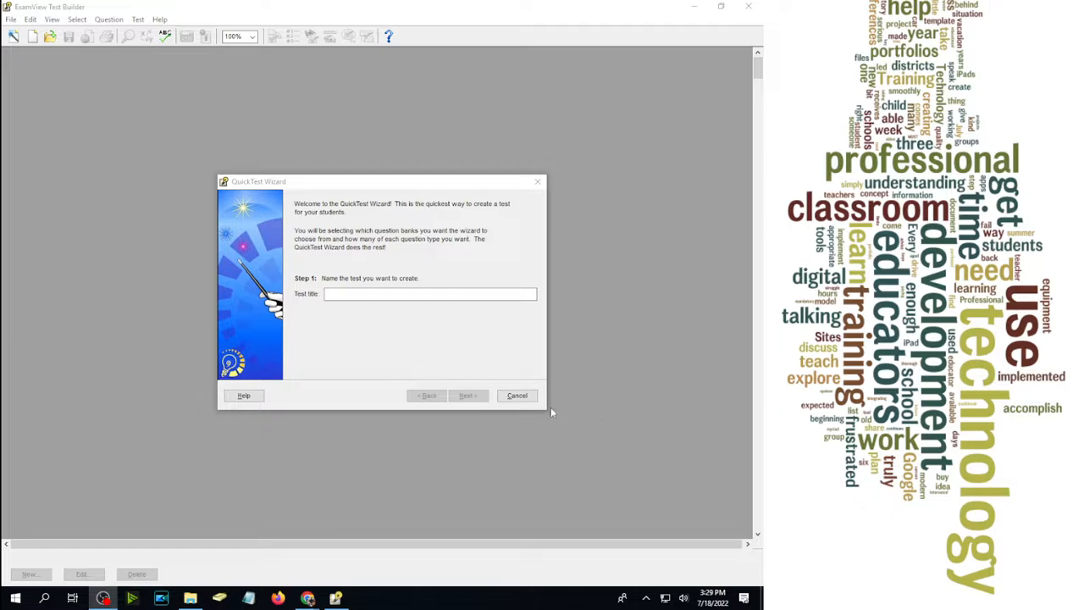
- Start a new QuickTest Wizard test and title it Electricity
click(516, 396)
click(11, 20)
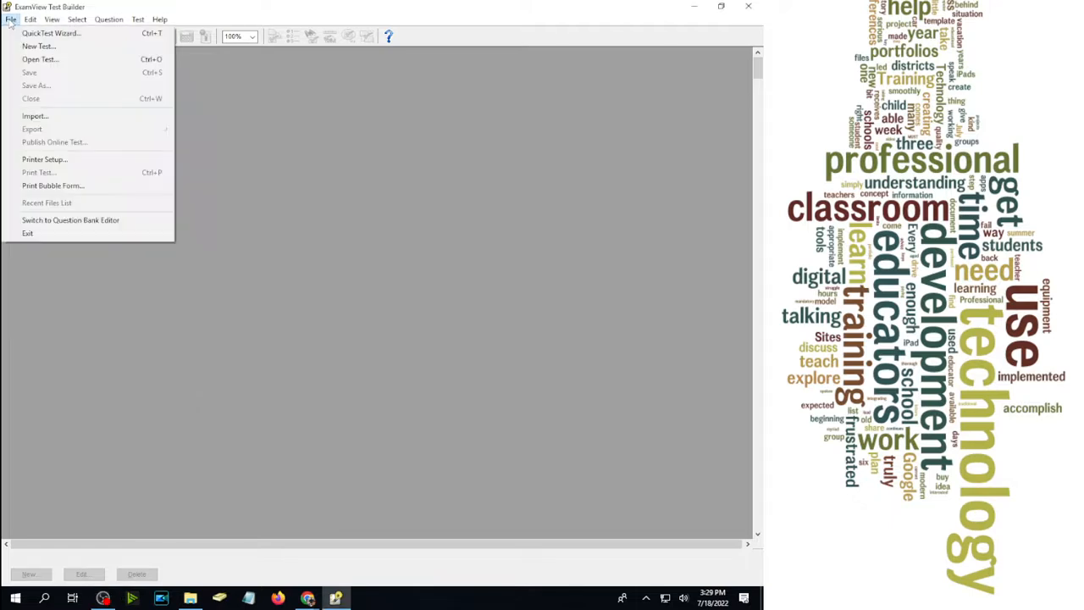
click(55, 34)
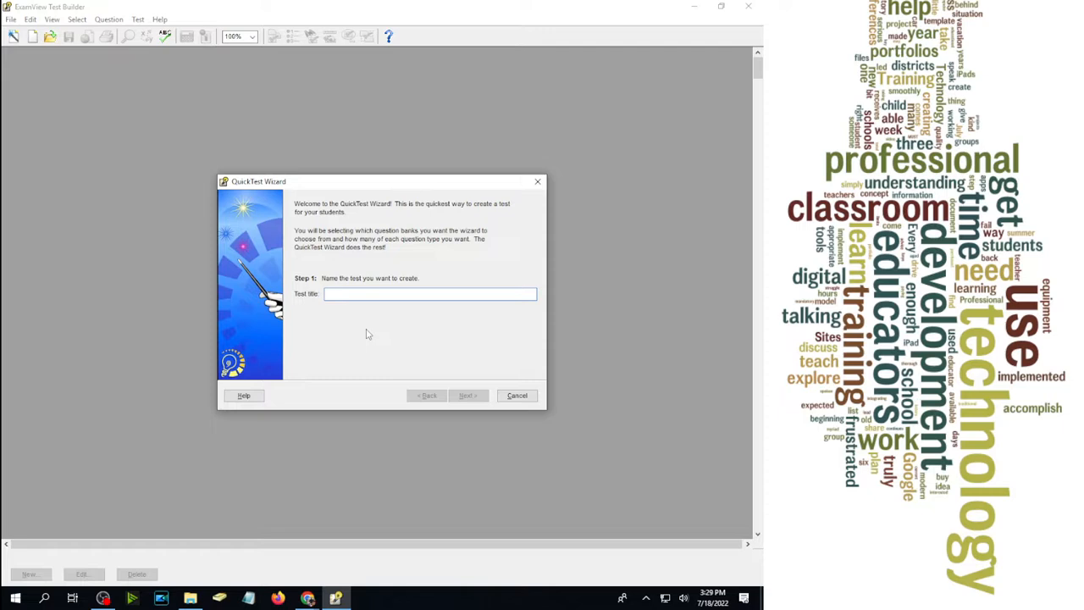
text(Electricity)
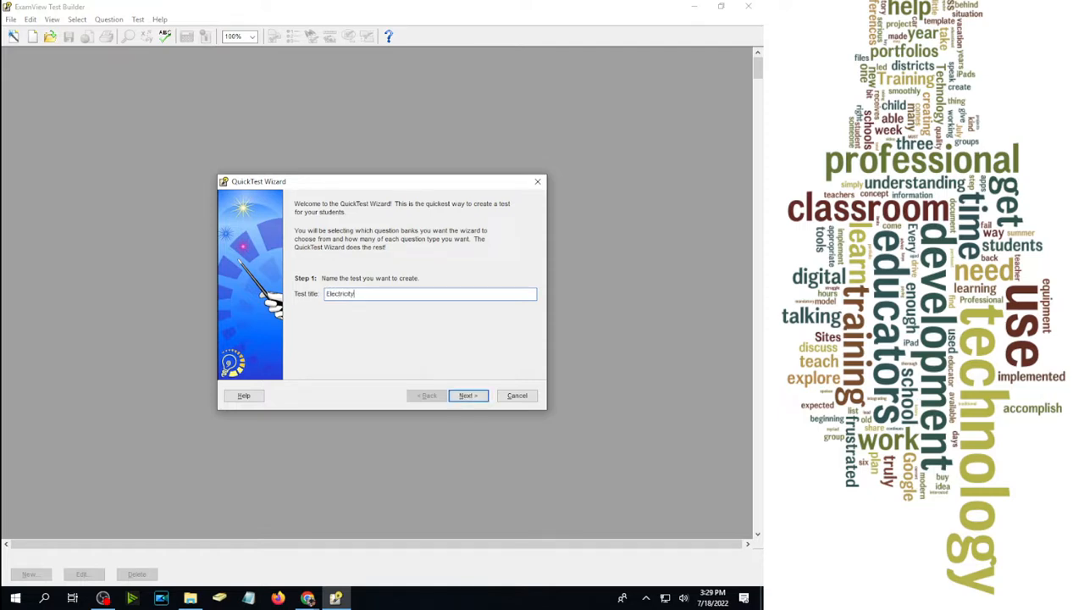
click(468, 395)
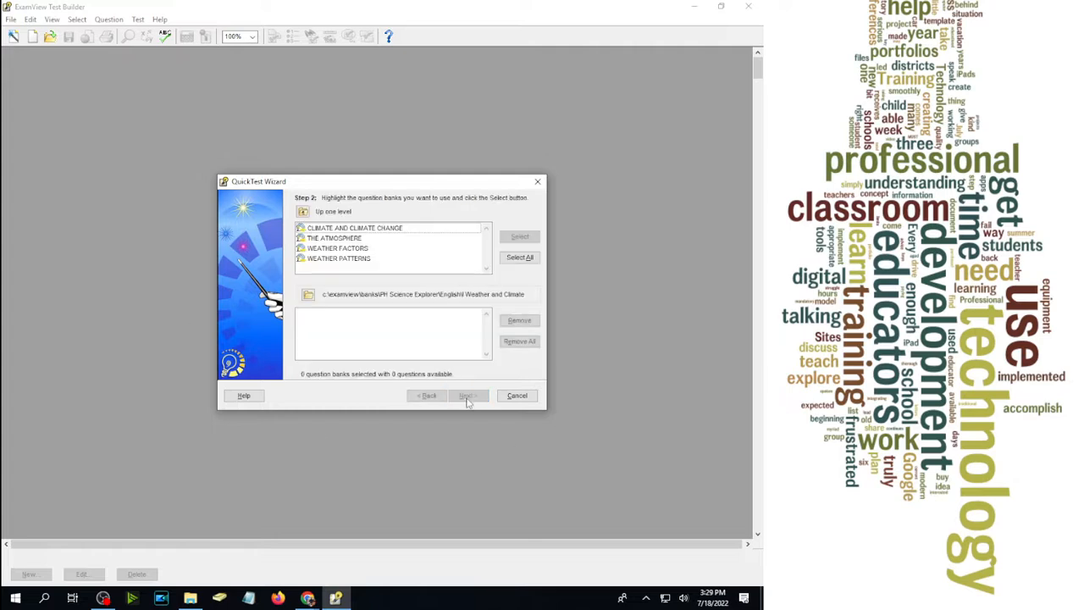
- Add the ELECTRICITY question bank from the English folder's N Electricity & Magnetism set and continue to the question counts
click(302, 212)
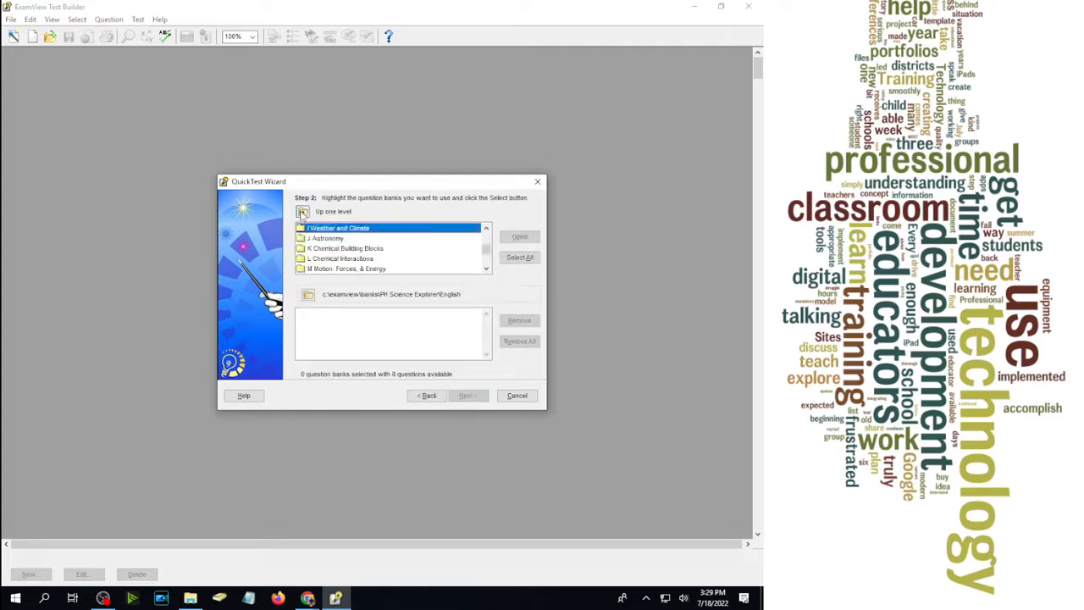
click(303, 213)
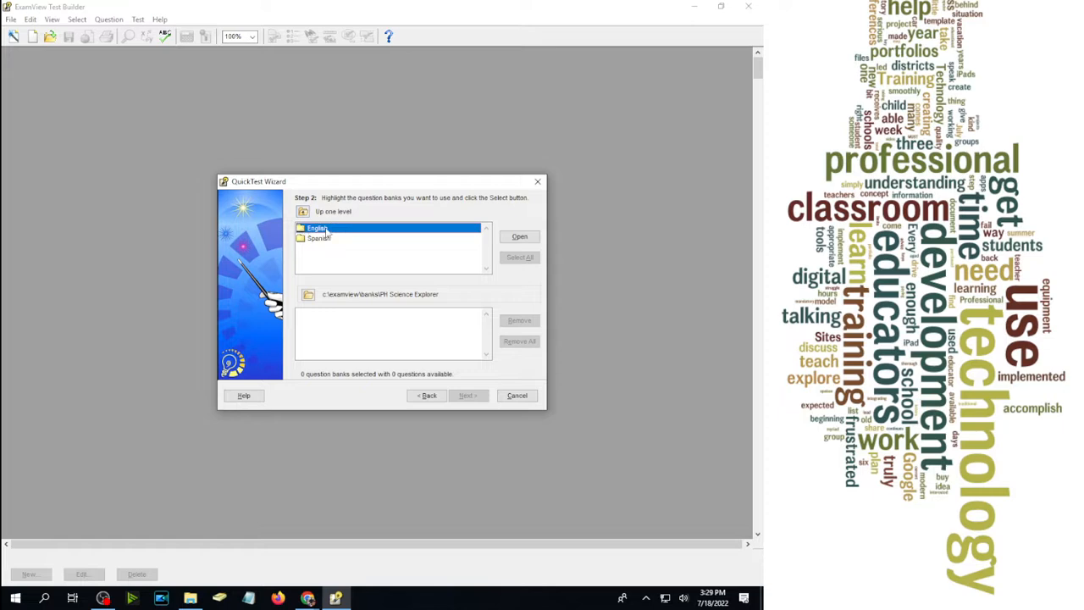
double_click(326, 232)
scroll(383, 257, down, 1)
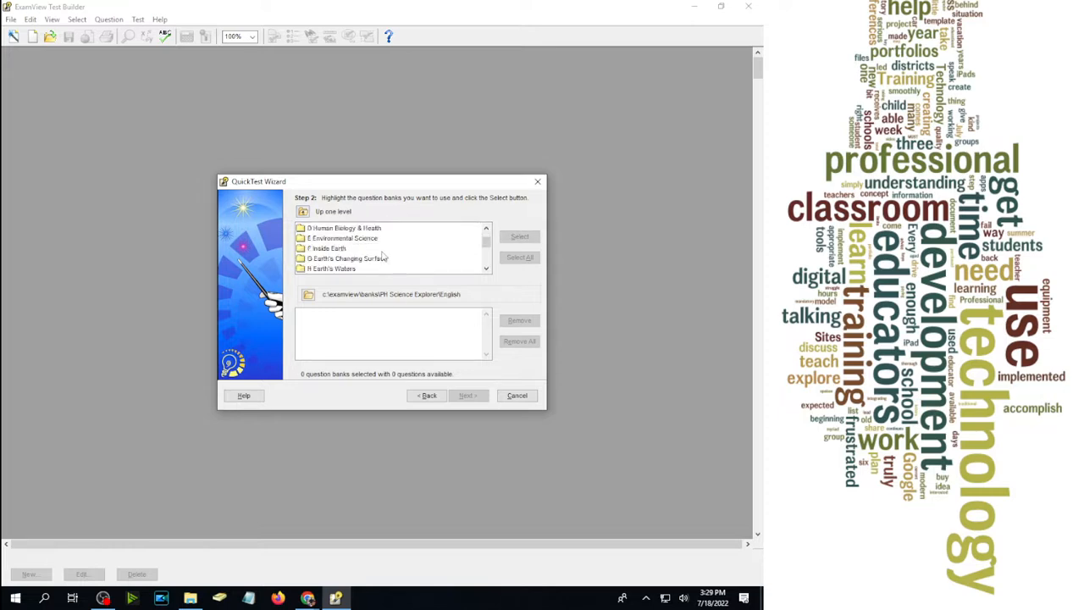
scroll(383, 258, down, 3)
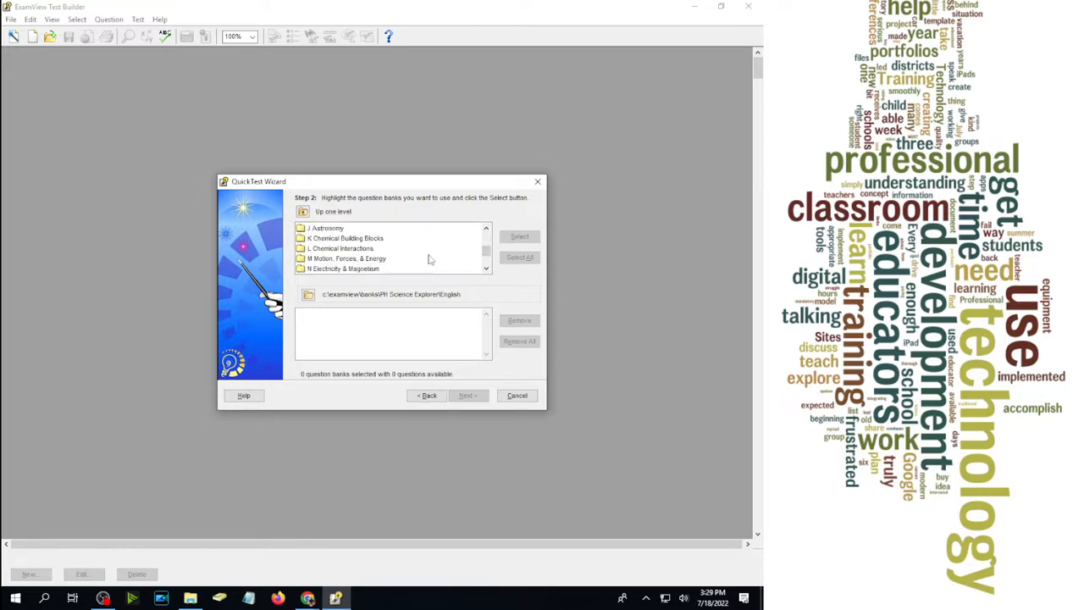
scroll(428, 260, down, 1)
double_click(378, 240)
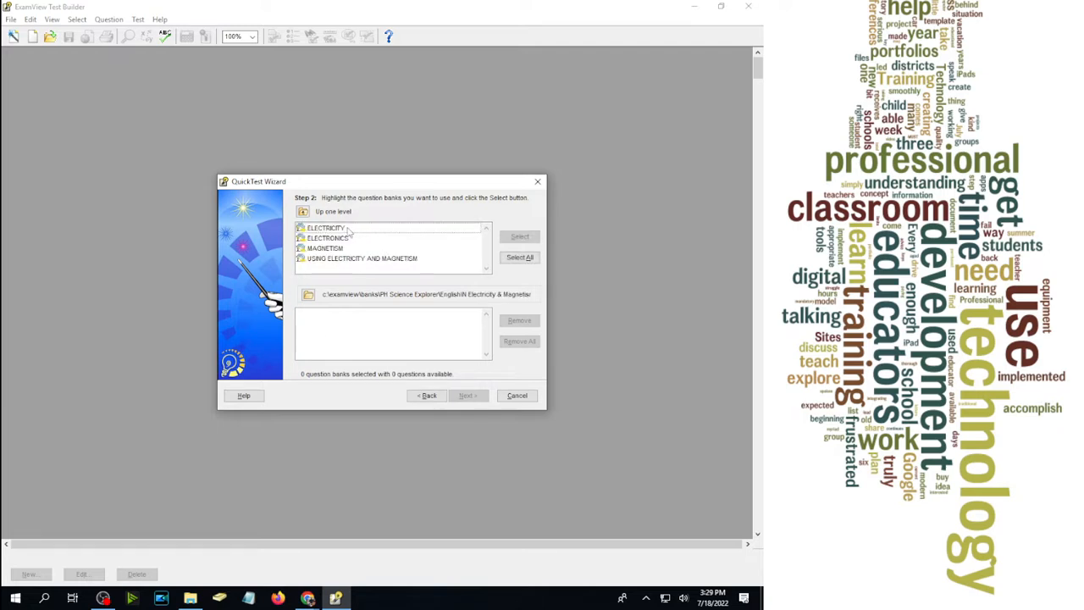
click(347, 230)
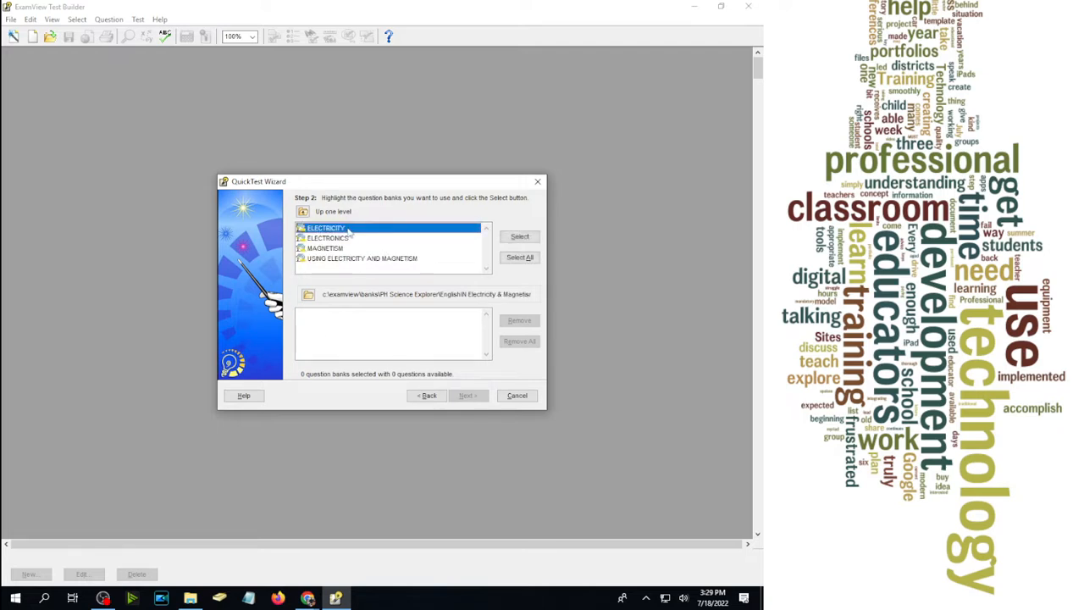
double_click(466, 231)
click(469, 396)
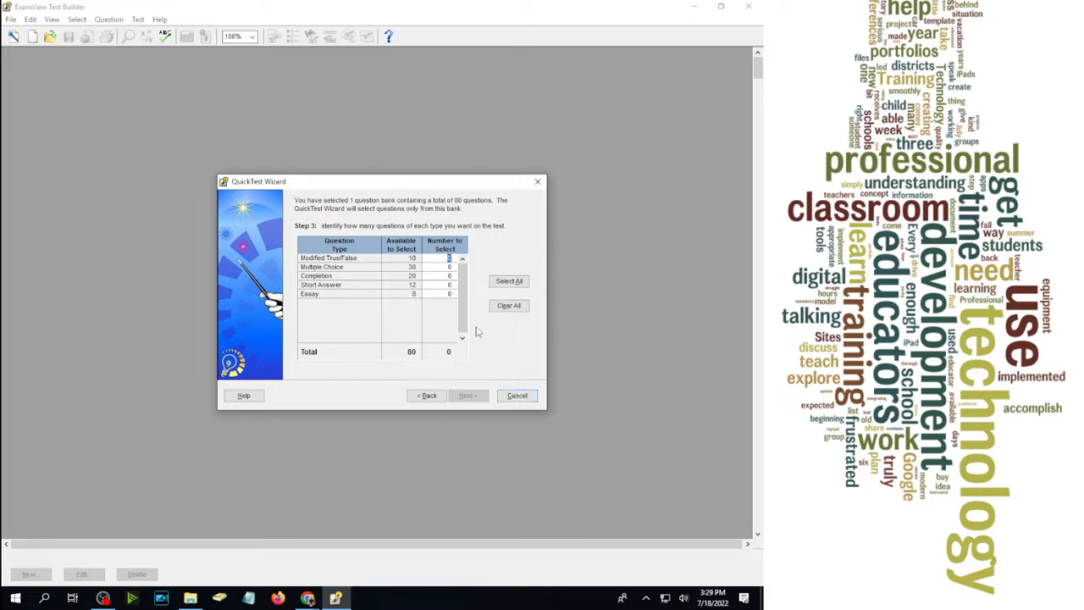
- Include every available question of each type and finish the wizard to build the test
click(509, 280)
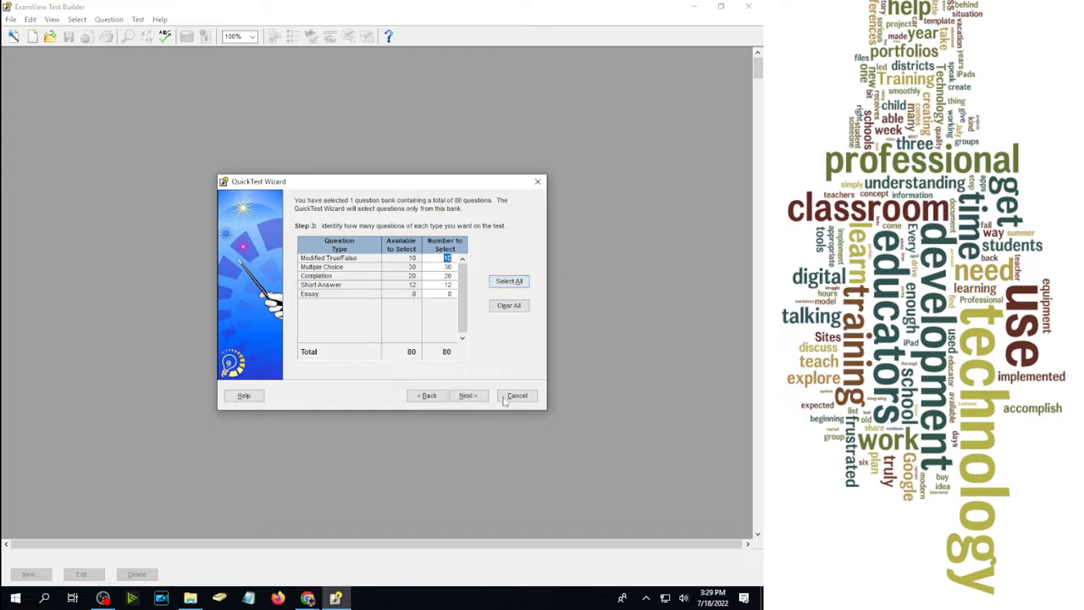
click(476, 400)
click(476, 398)
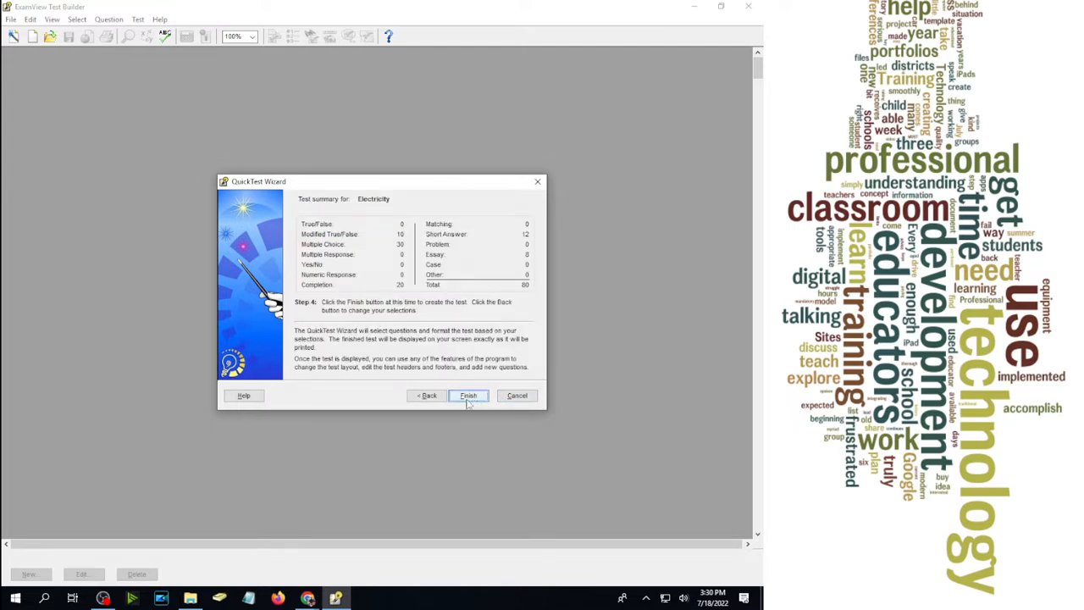
click(465, 397)
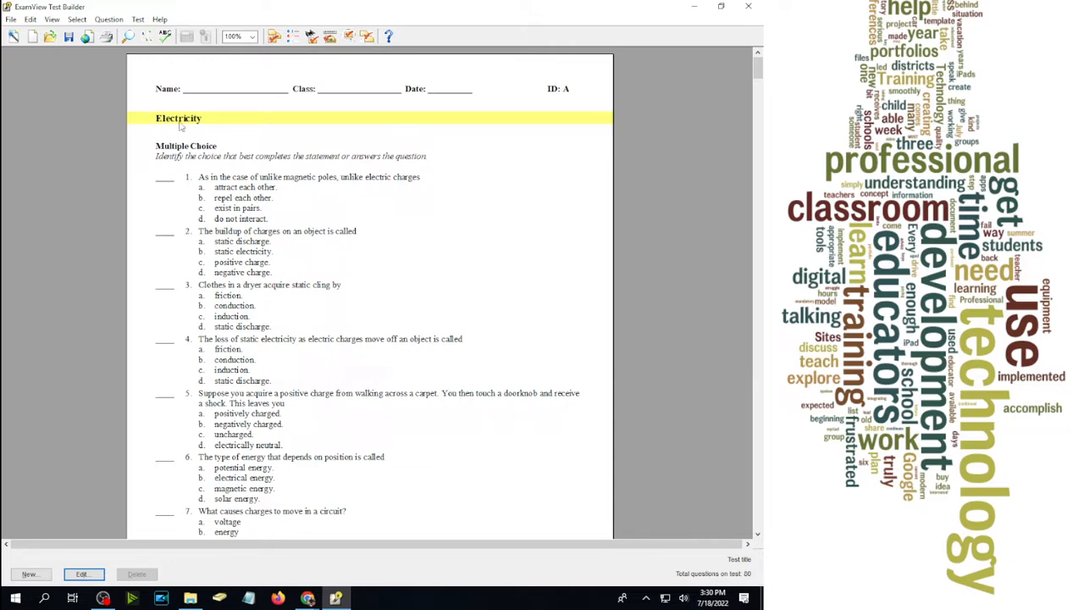
- Export the test in Blackboard 5.x format as Electricity in the 7th Grade Science folder
click(14, 22)
mouse_move(66, 130)
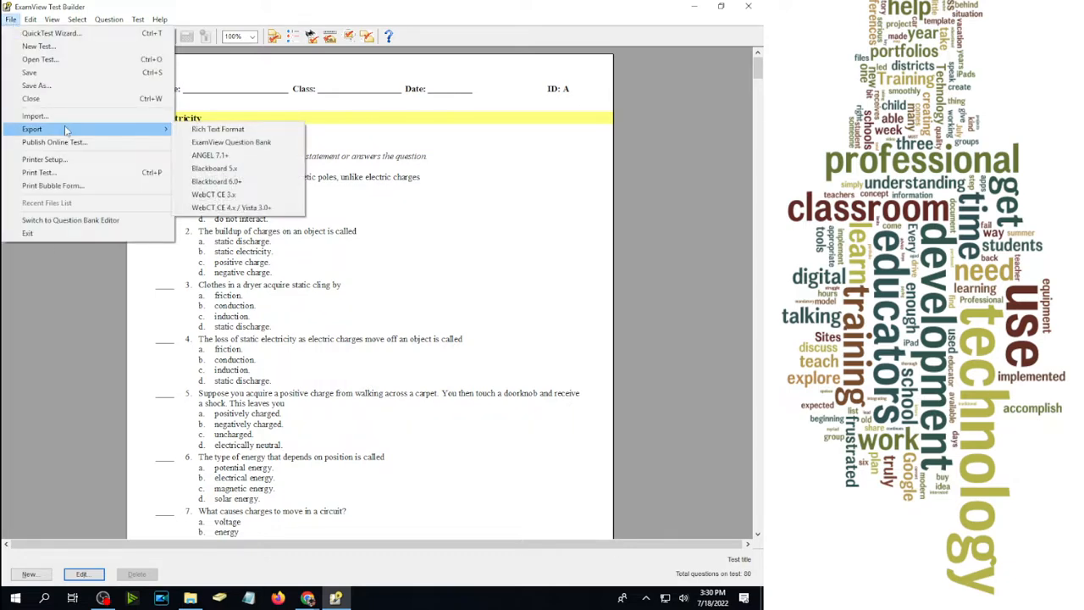
click(249, 172)
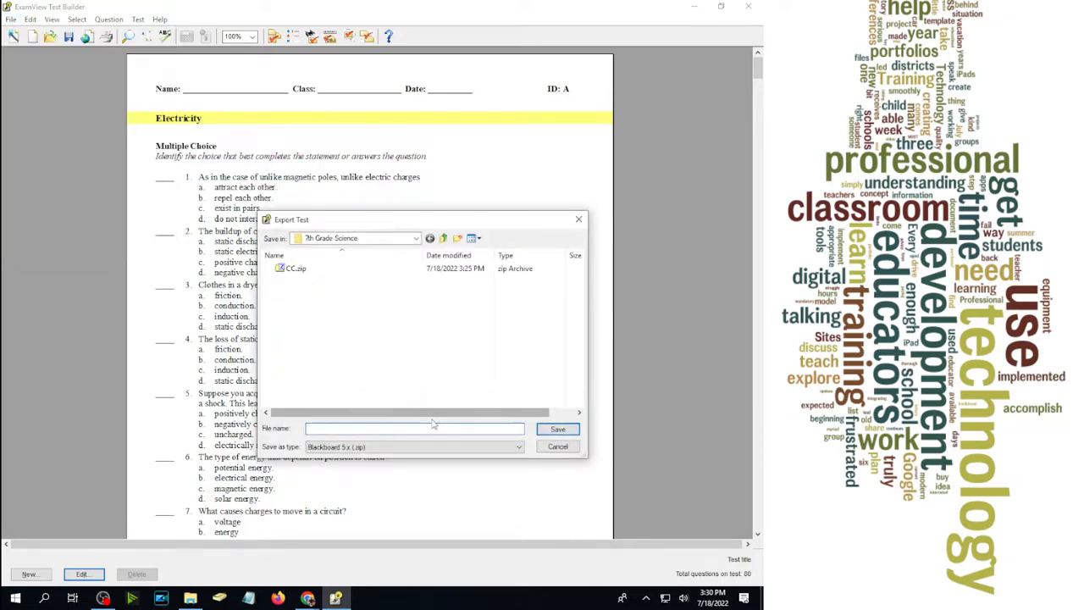
text(Electricity)
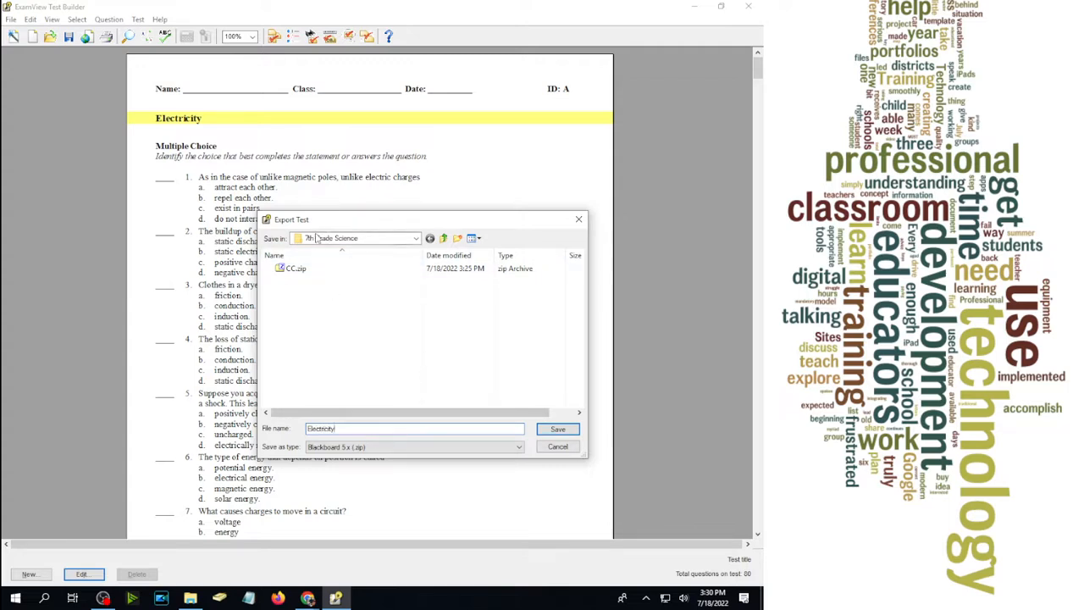
click(557, 428)
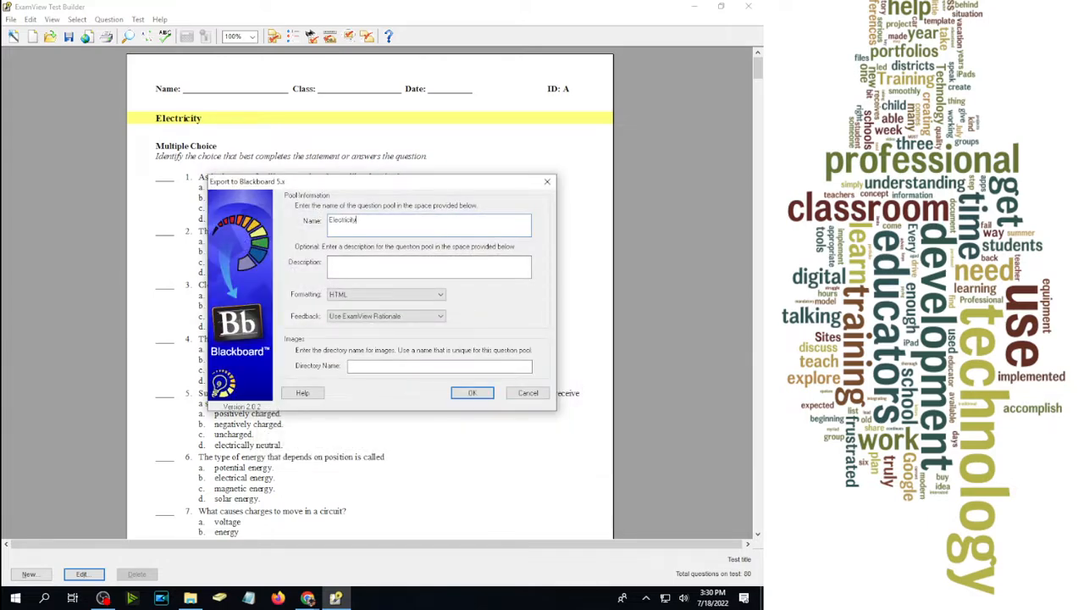
- Copy the pool name Electricity into the image directory name and complete the Blackboard 5.x export
double_click(340, 219)
key(ctrl+c)
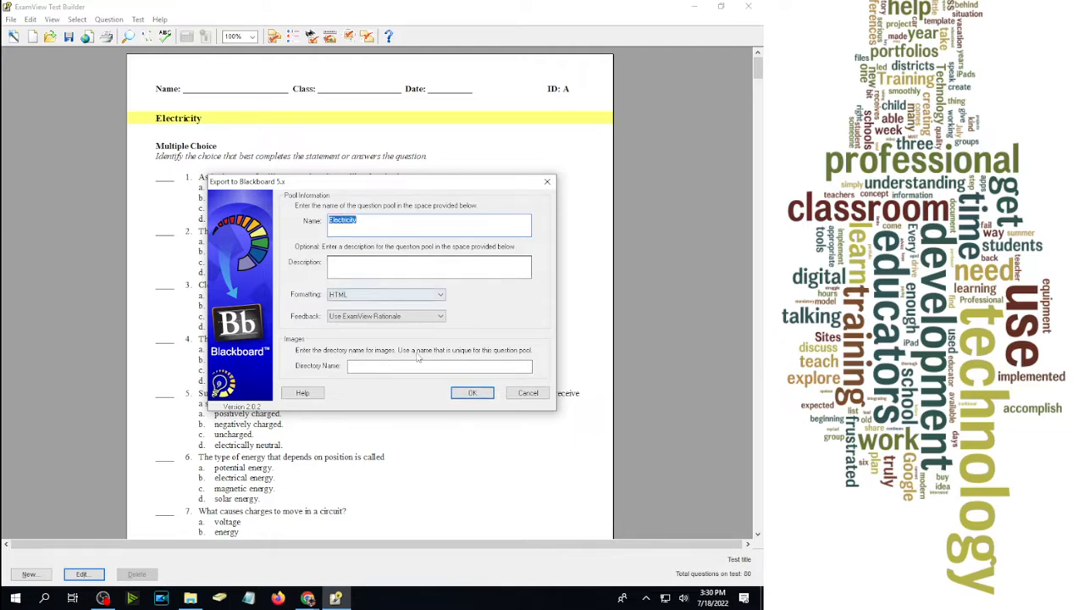
click(409, 367)
key(ctrl+v)
click(475, 393)
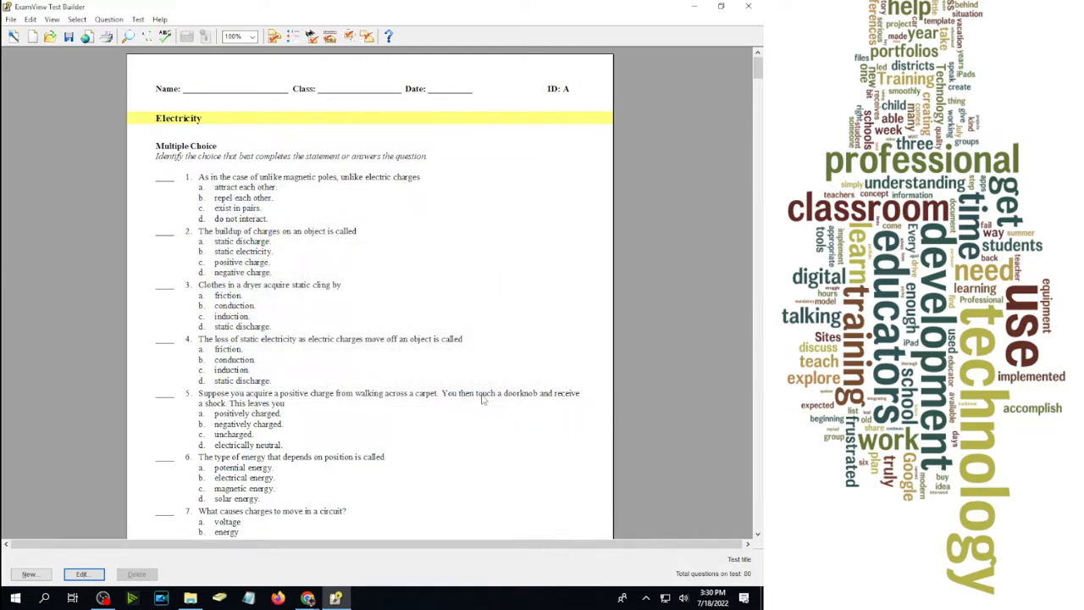
- Switch to File Explorer showing the 7th Grade Science folder and place it as a small window
click(190, 598)
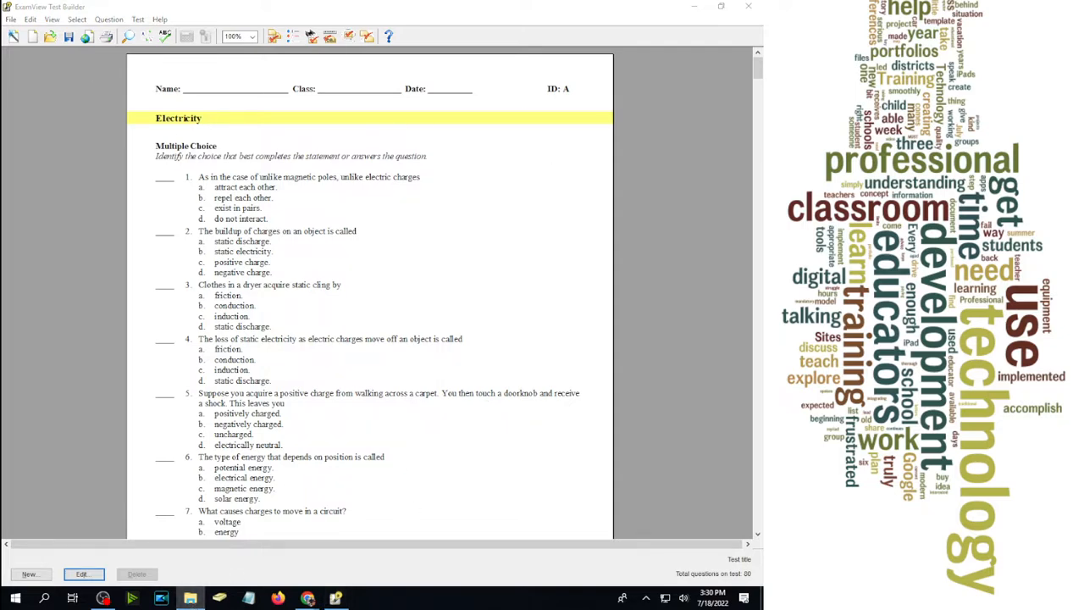
drag(2, 95, 441, 17)
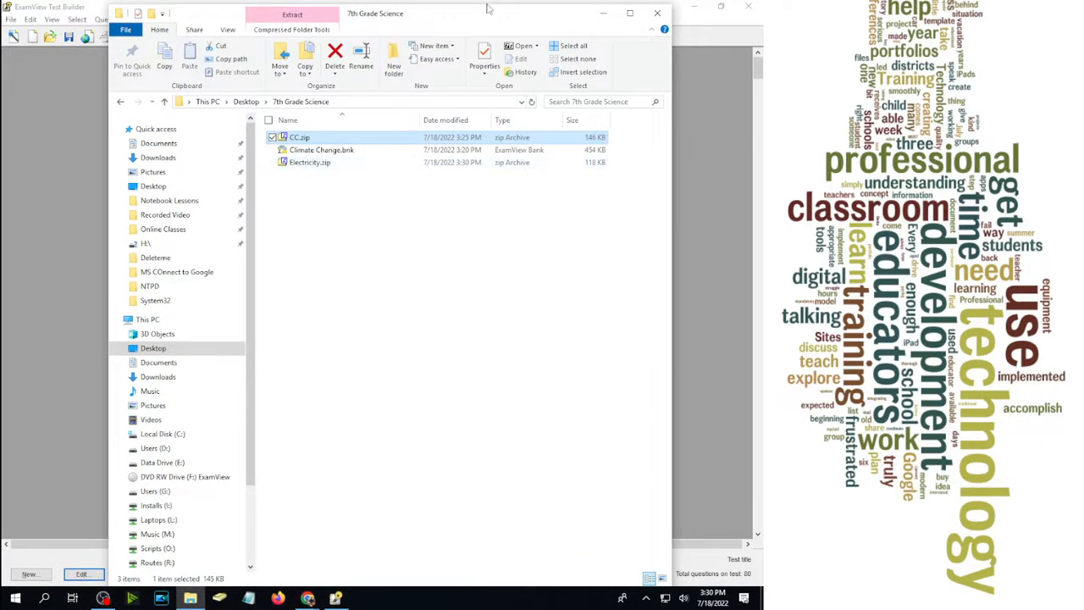
drag(490, 7, 410, 44)
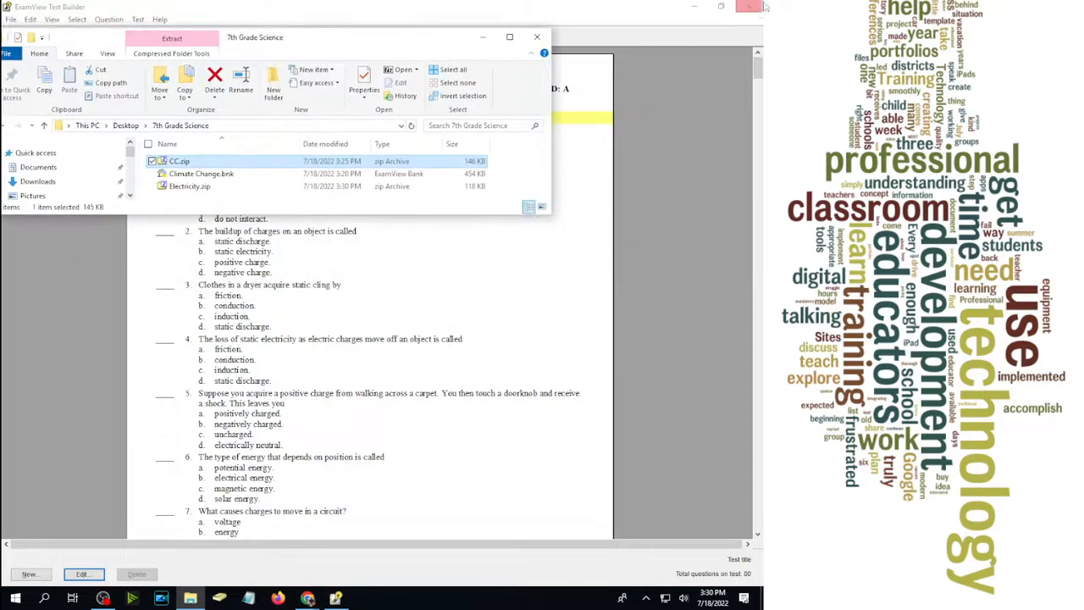
- Switch to Moodle in the browser and review the question categories for the Science 7 course
click(695, 8)
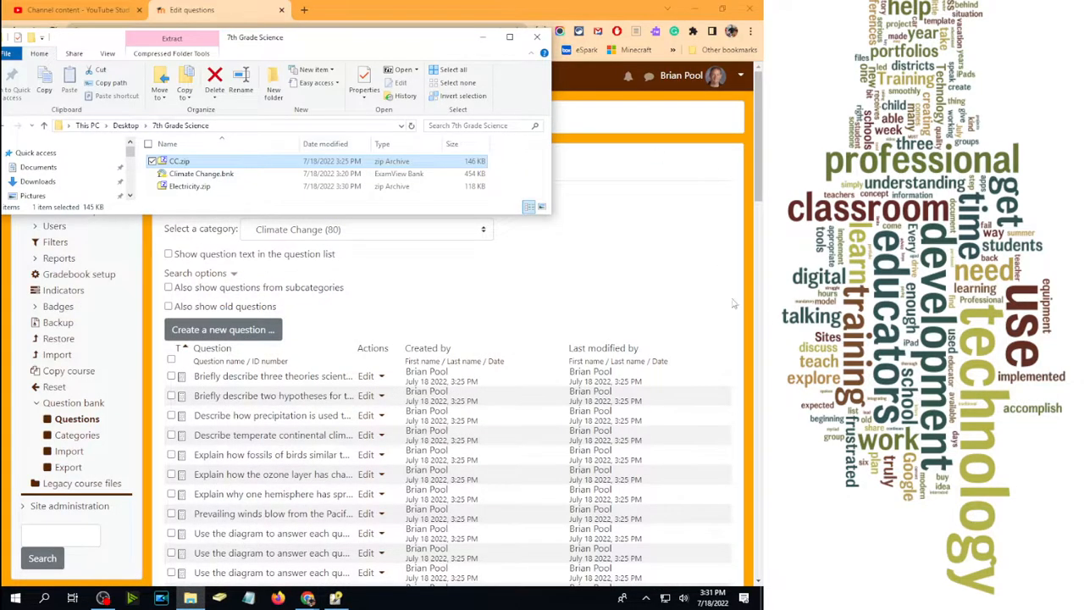
click(734, 302)
click(261, 170)
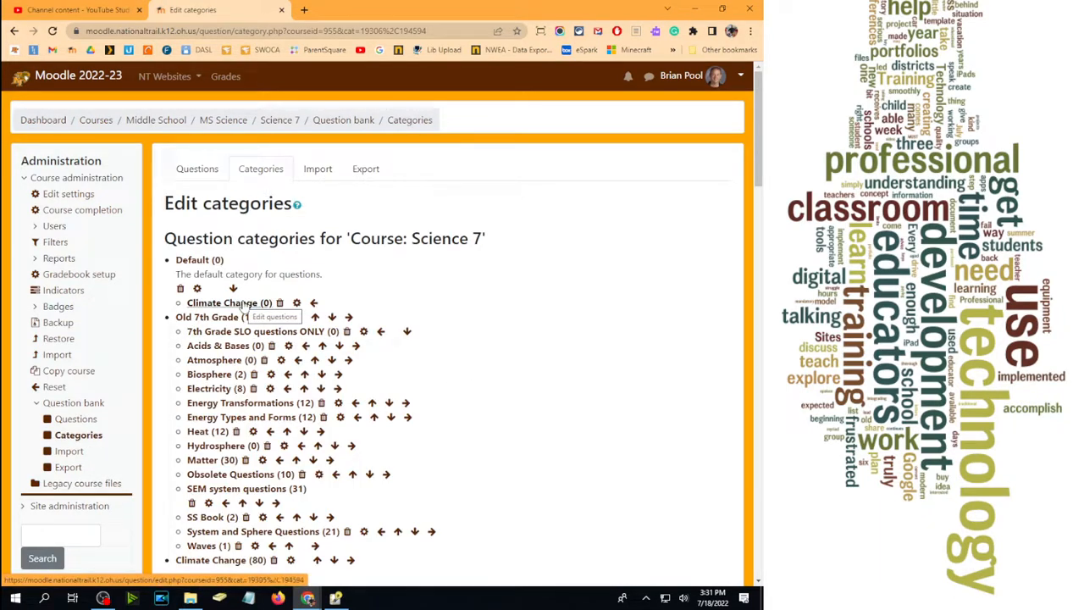
scroll(499, 339, down, 2)
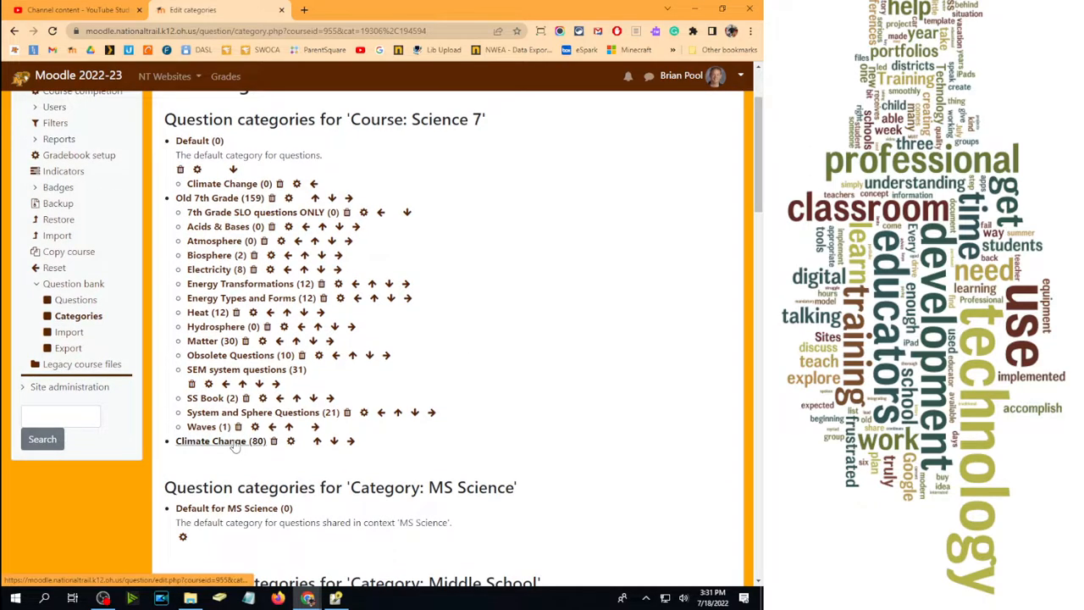
scroll(345, 415, down, 2)
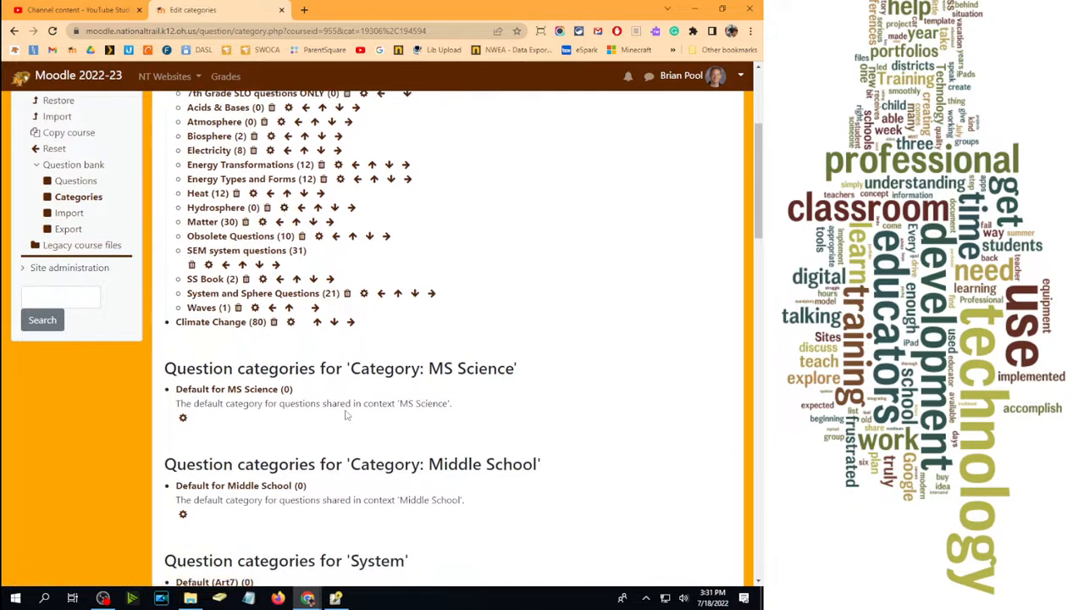
scroll(345, 415, down, 5)
scroll(339, 407, up, 9)
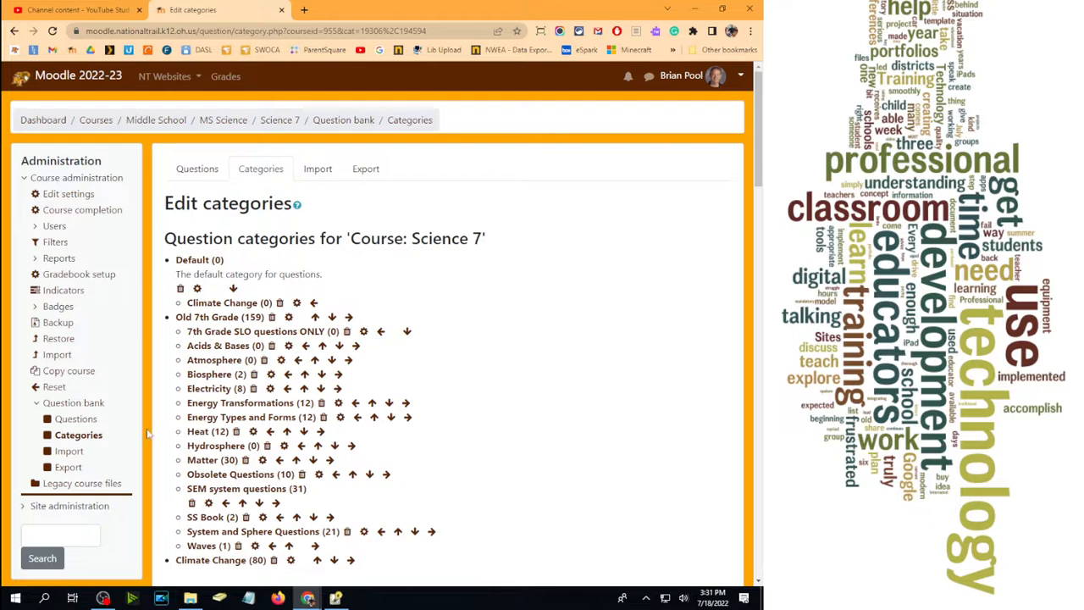
- Open the question import form and choose Blackboard as the file format
click(318, 171)
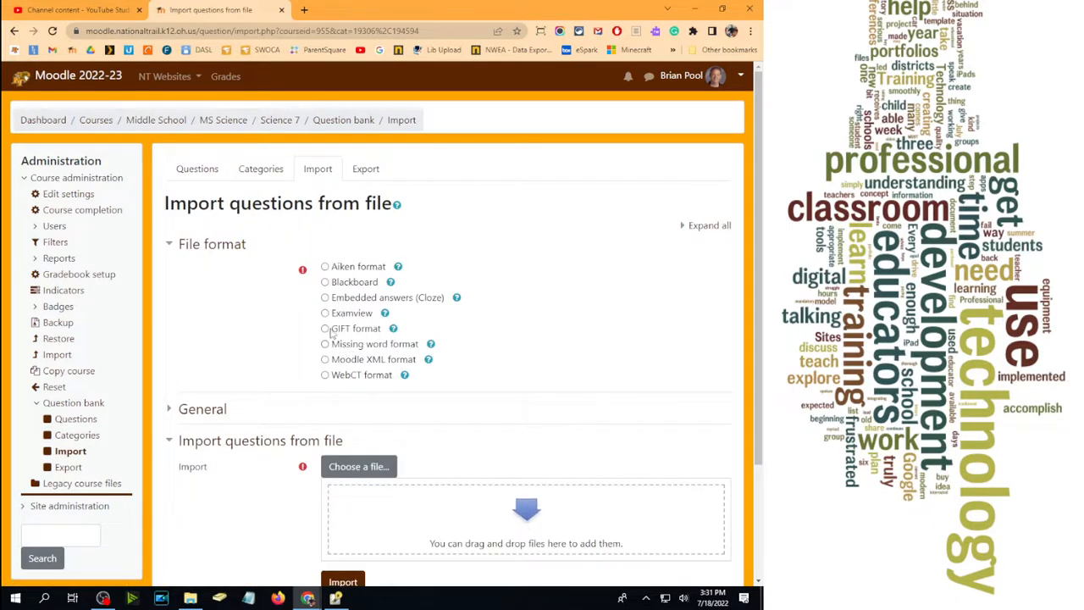
click(325, 283)
scroll(333, 288, down, 3)
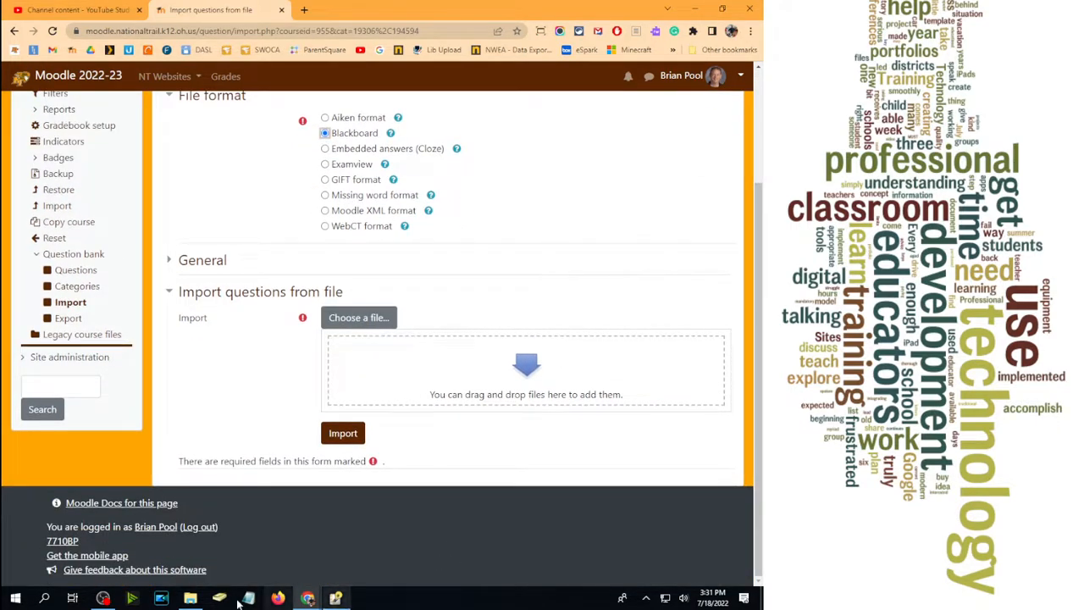
- Add Electricity.zip from the 7th Grade Science folder as the import file and import its questions
click(197, 601)
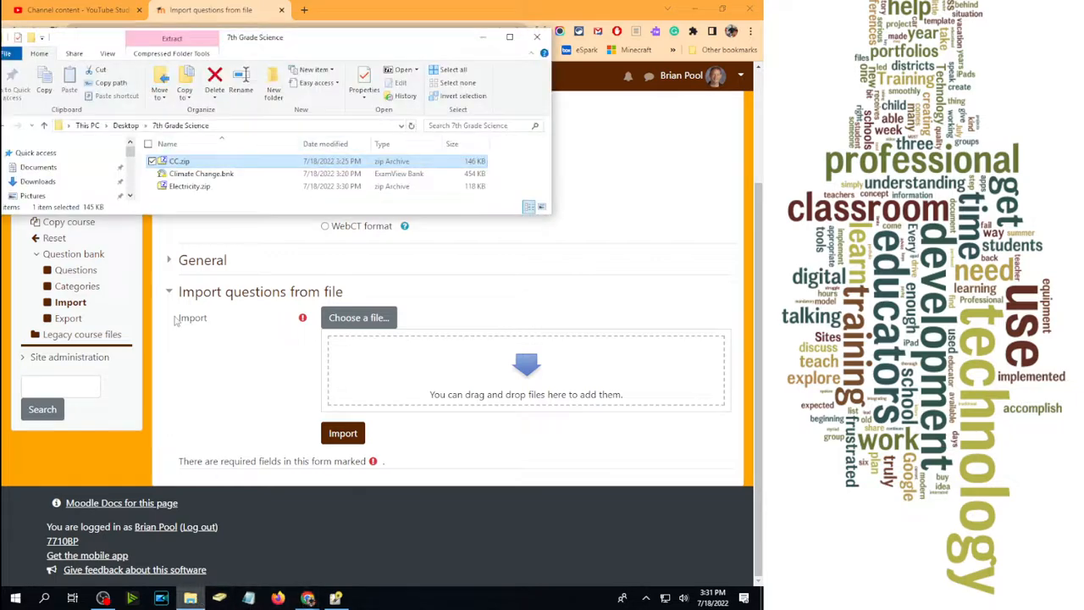
click(212, 187)
drag(227, 196, 552, 398)
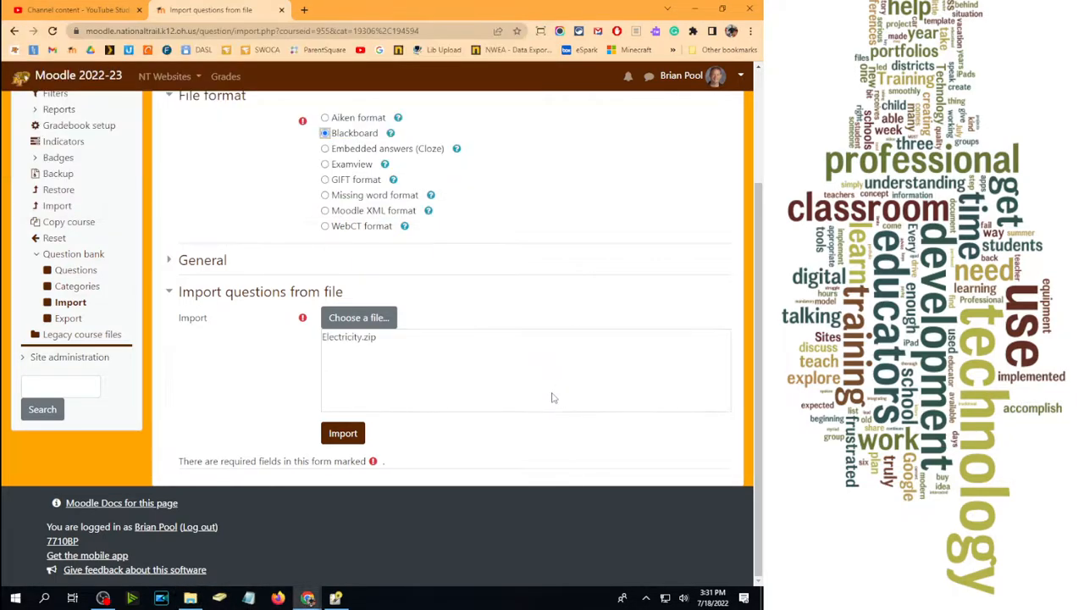
click(347, 435)
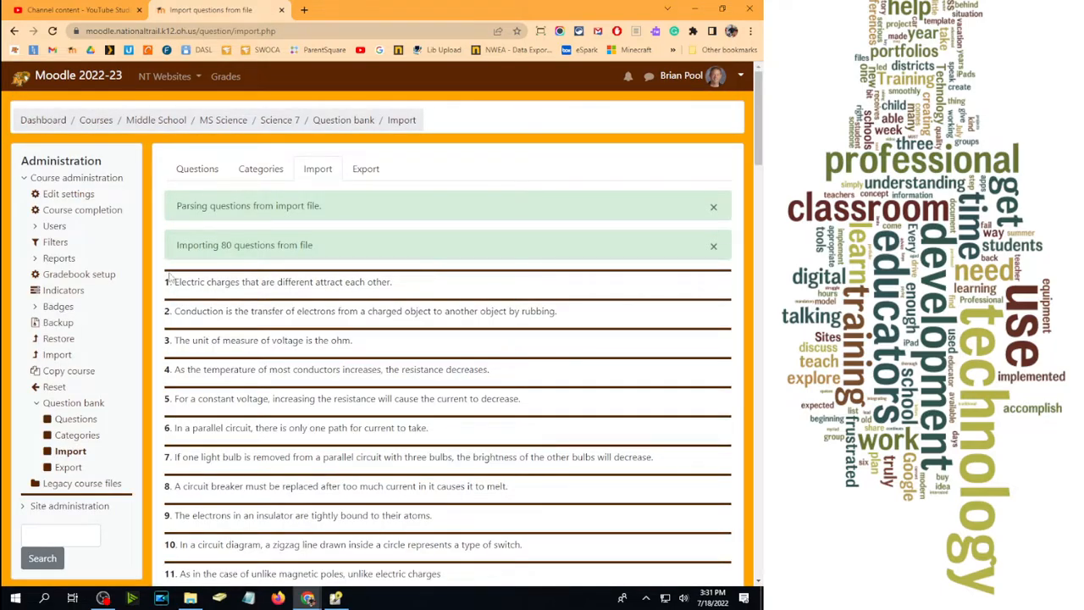
- Return to the course's question bank list after the import
mouse_move(759, 110)
mouse_down()
mouse_move(764, 597)
mouse_move(761, 100)
mouse_up()
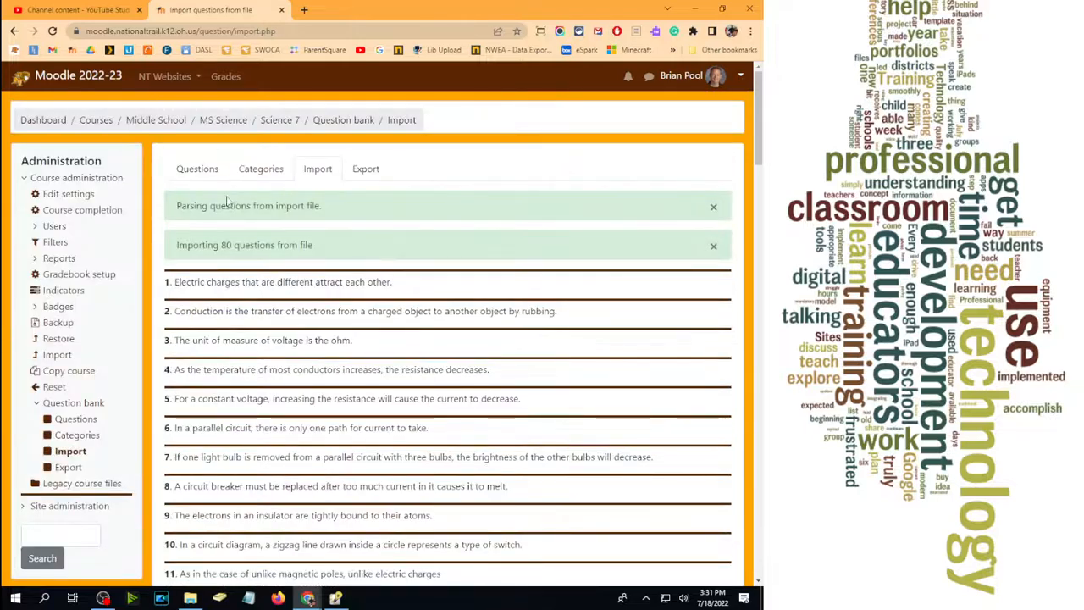
click(198, 169)
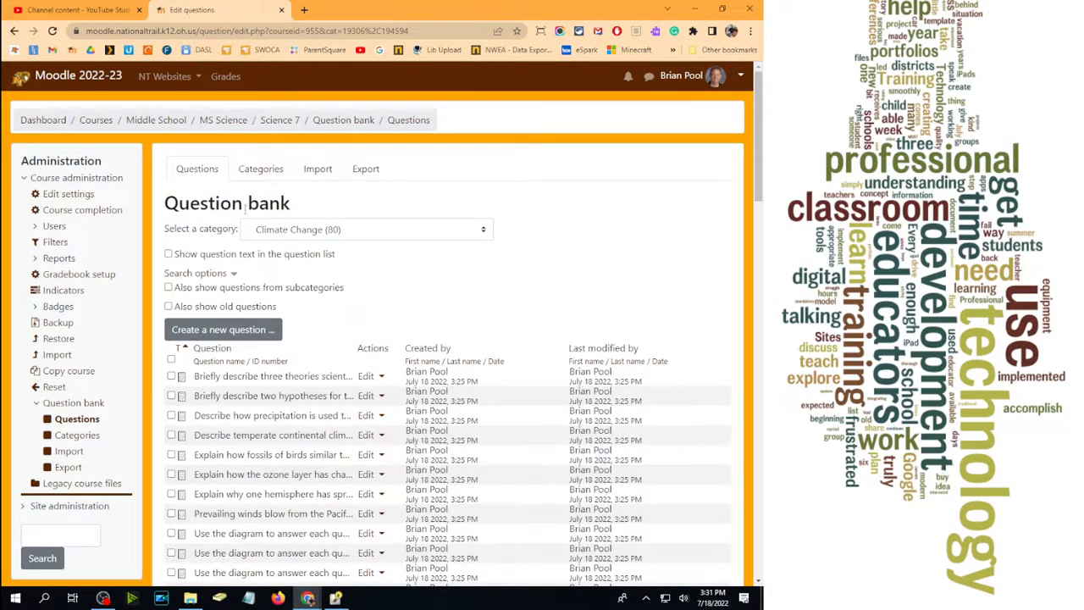
- Open the Science 7 question categories and delete the empty Climate Change subcategory under Default
click(246, 168)
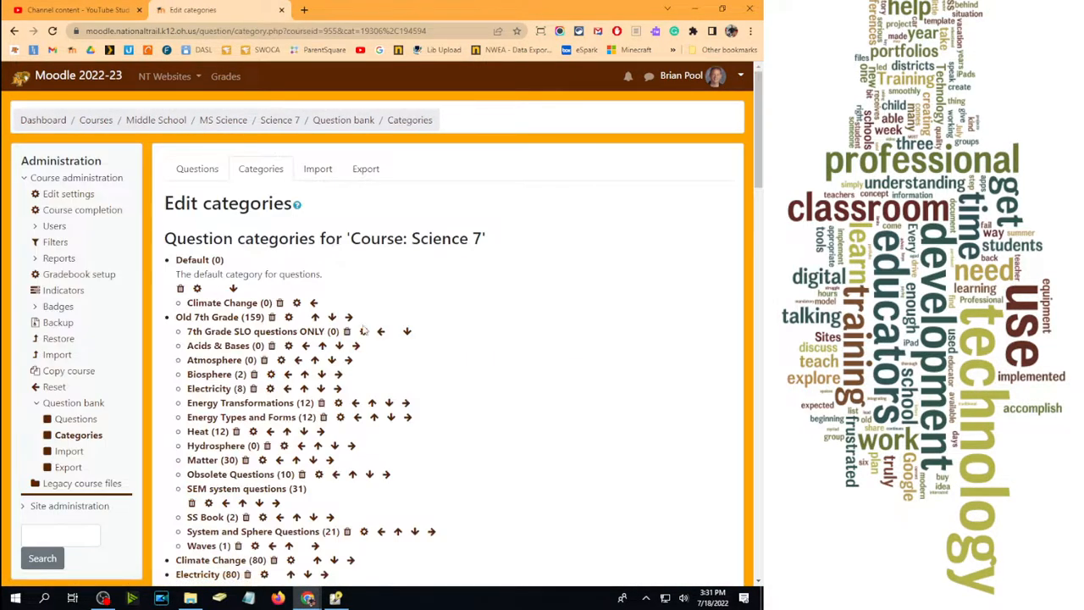
click(279, 302)
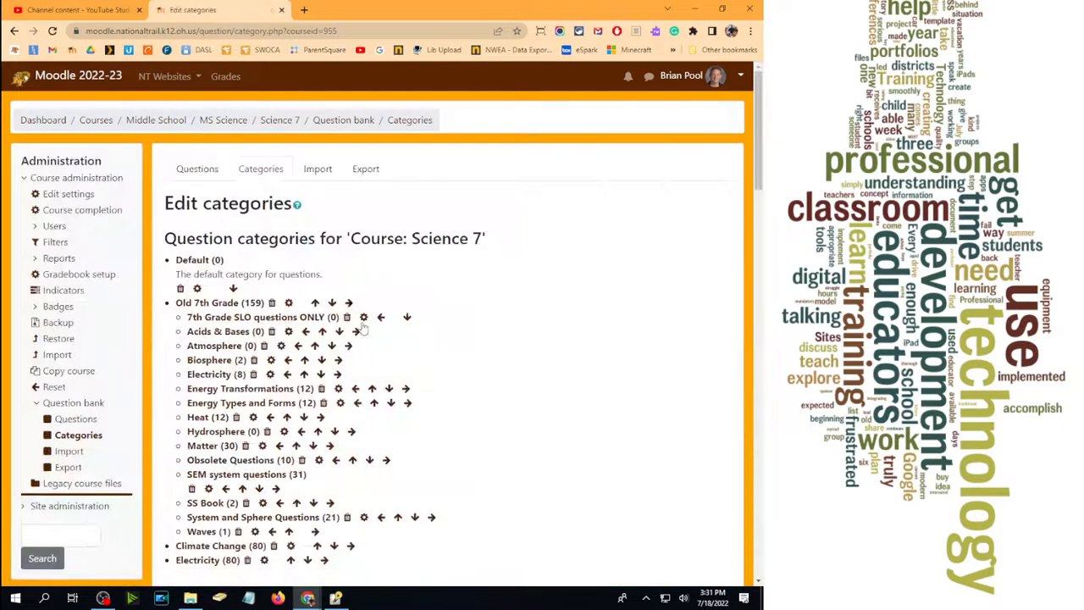
- Move the Climate Change and Electricity categories up so that both sit above Old 7th Grade
scroll(369, 321, down, 2)
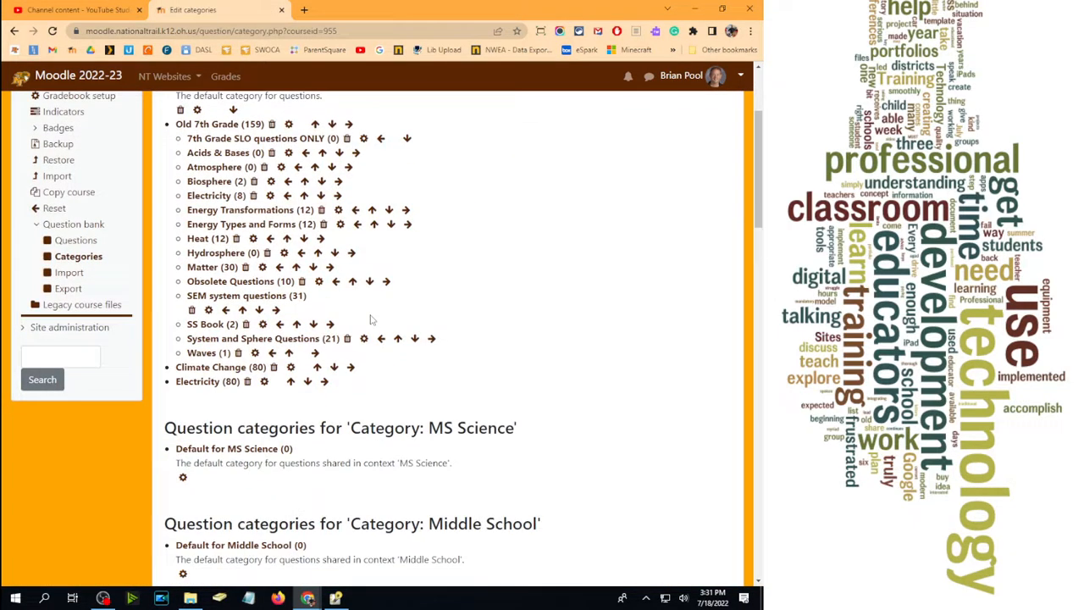
click(317, 367)
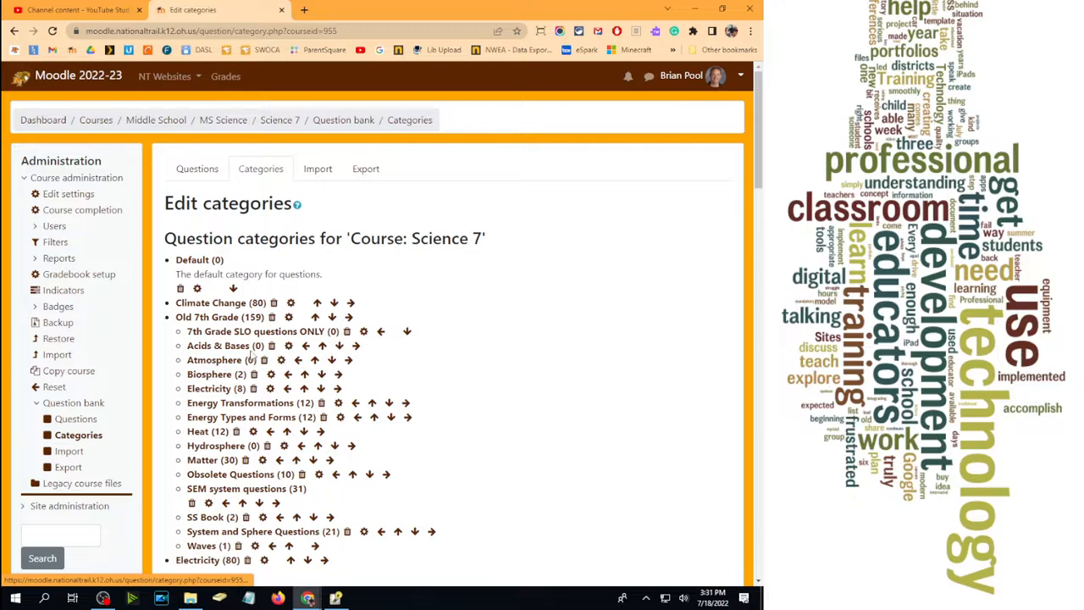
scroll(331, 398, down, 3)
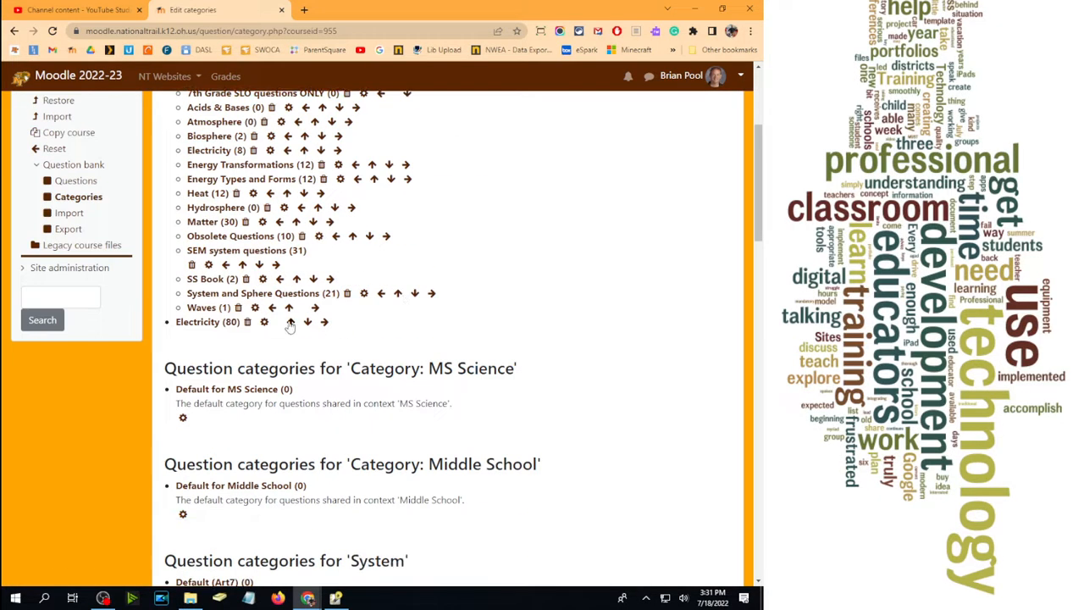
click(291, 321)
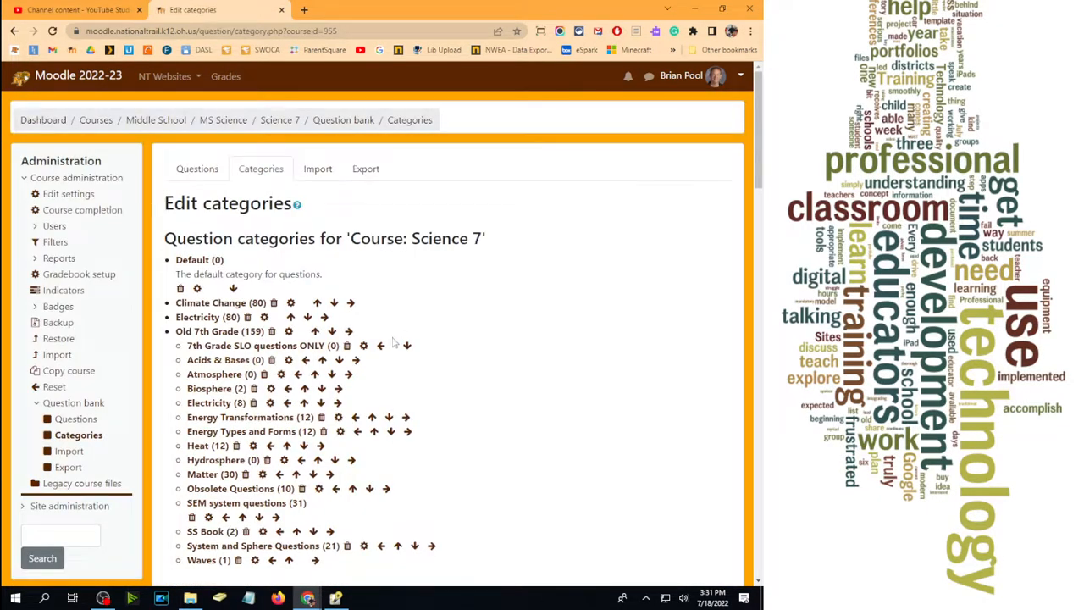
- Open the top-level Electricity category and look through its list of imported questions
click(202, 318)
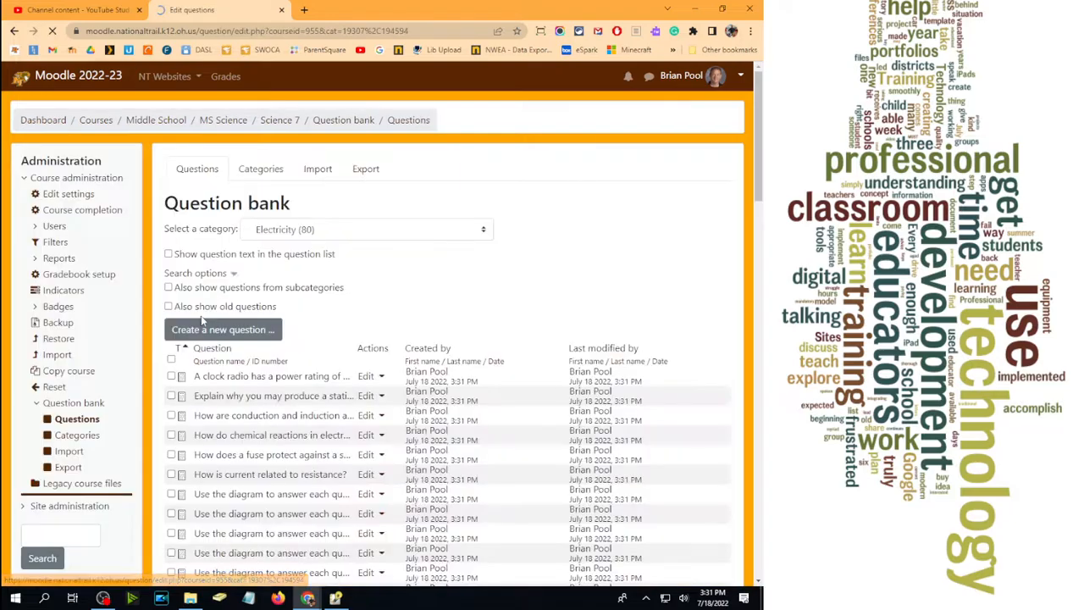
scroll(397, 280, down, 3)
scroll(397, 280, down, 20)
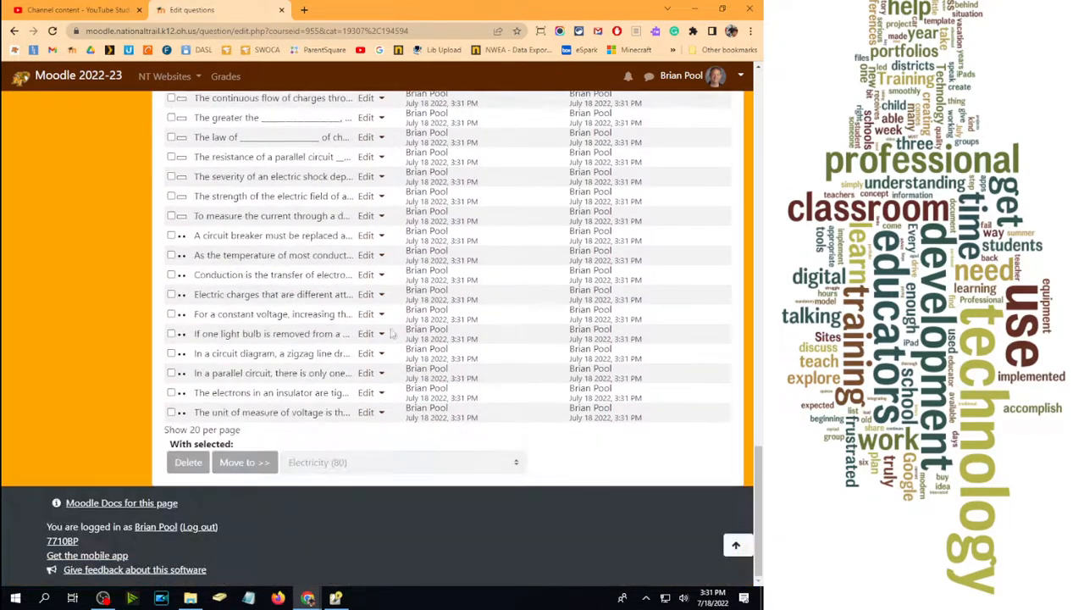
scroll(363, 354, up, 10)
scroll(348, 341, up, 10)
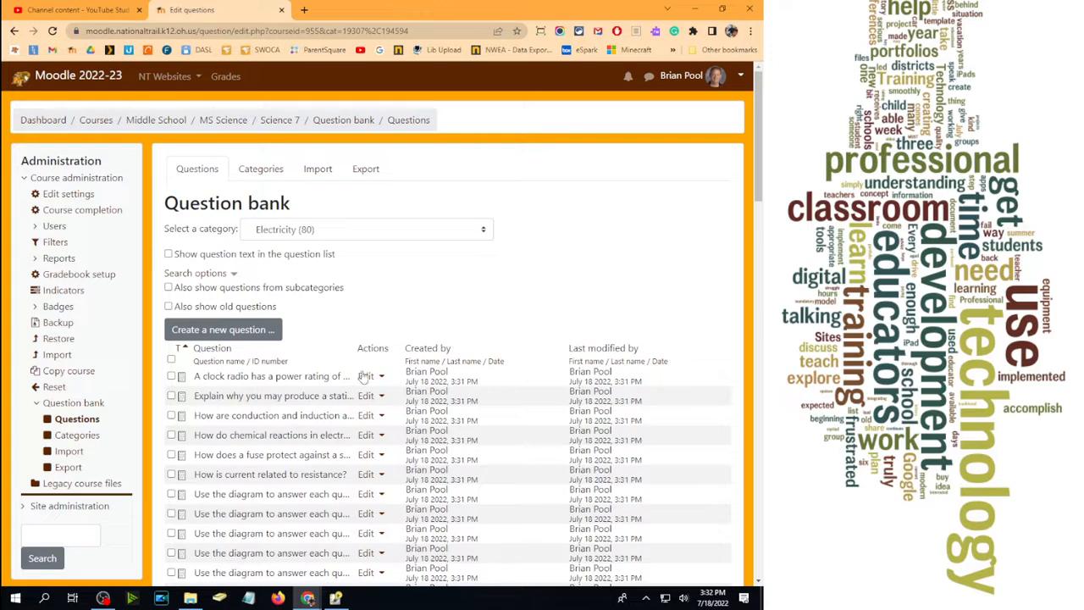
- Preview the essay question about the clock radio's power rating and close the preview
click(366, 376)
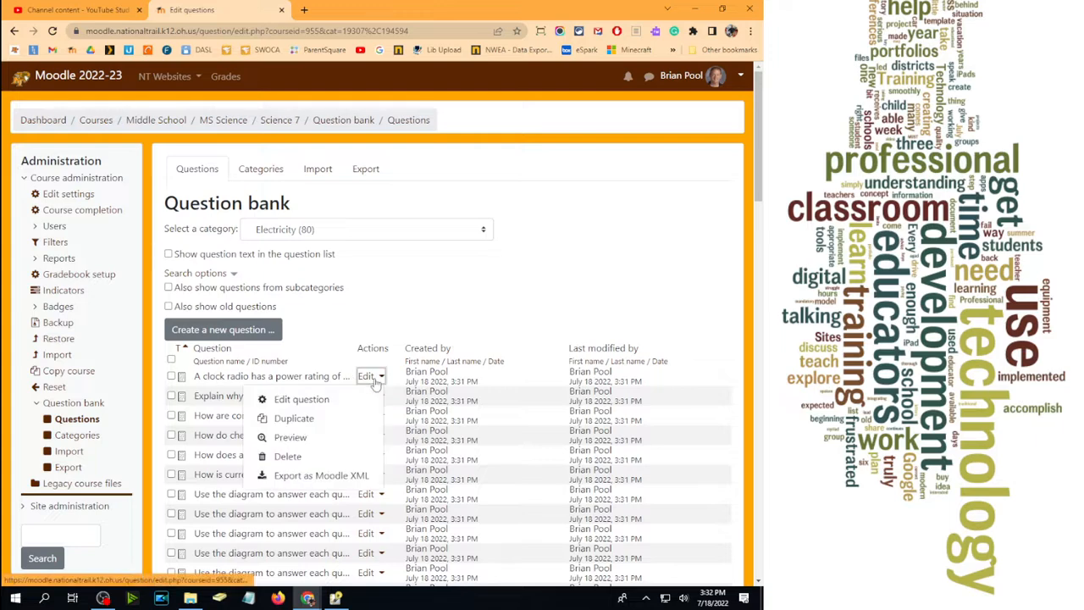
click(290, 437)
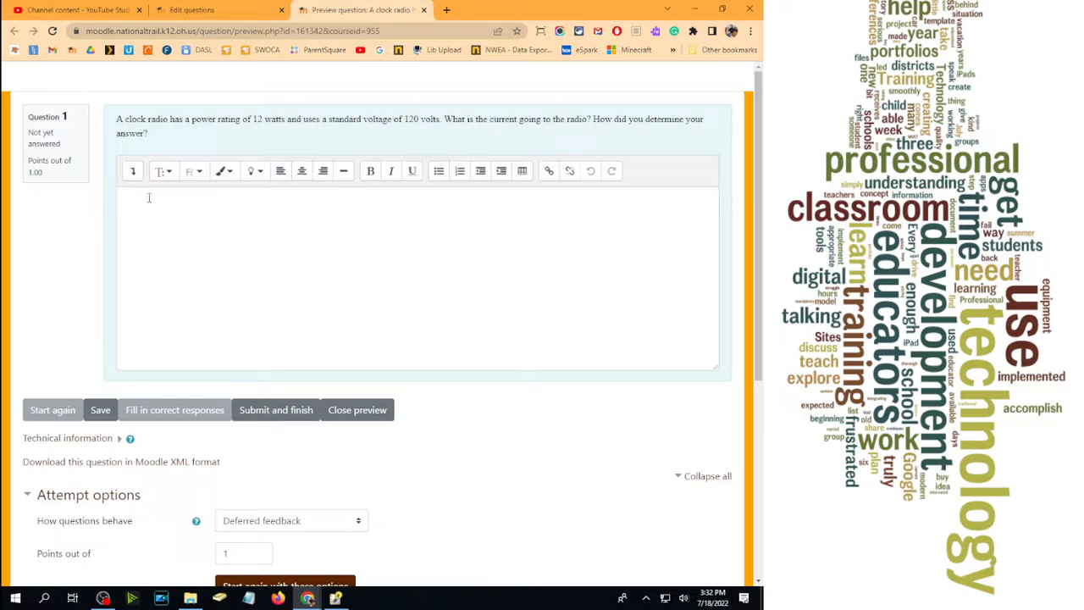
click(425, 10)
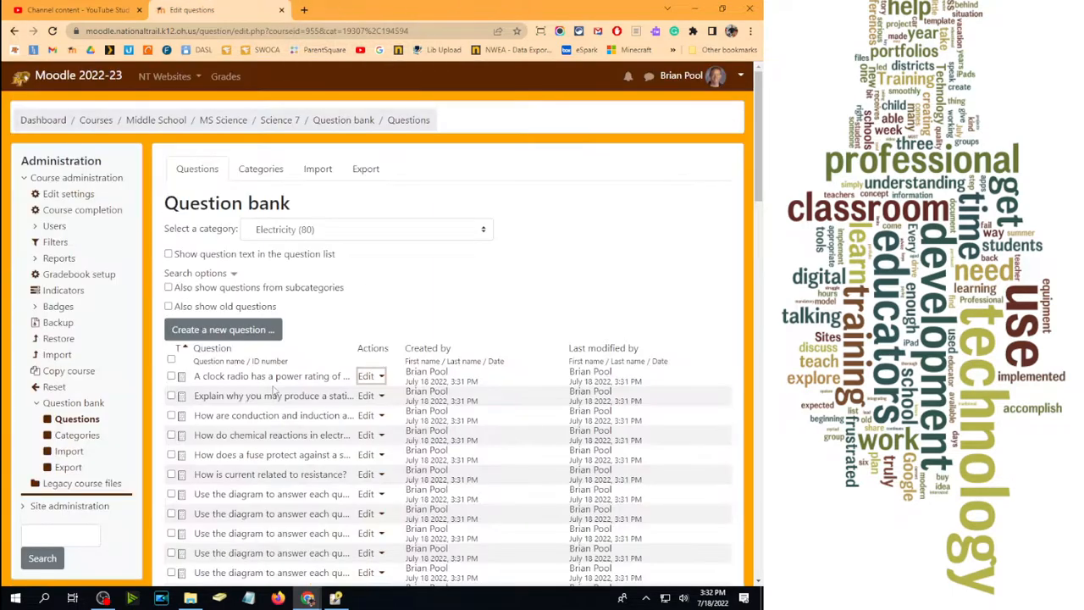
click(367, 378)
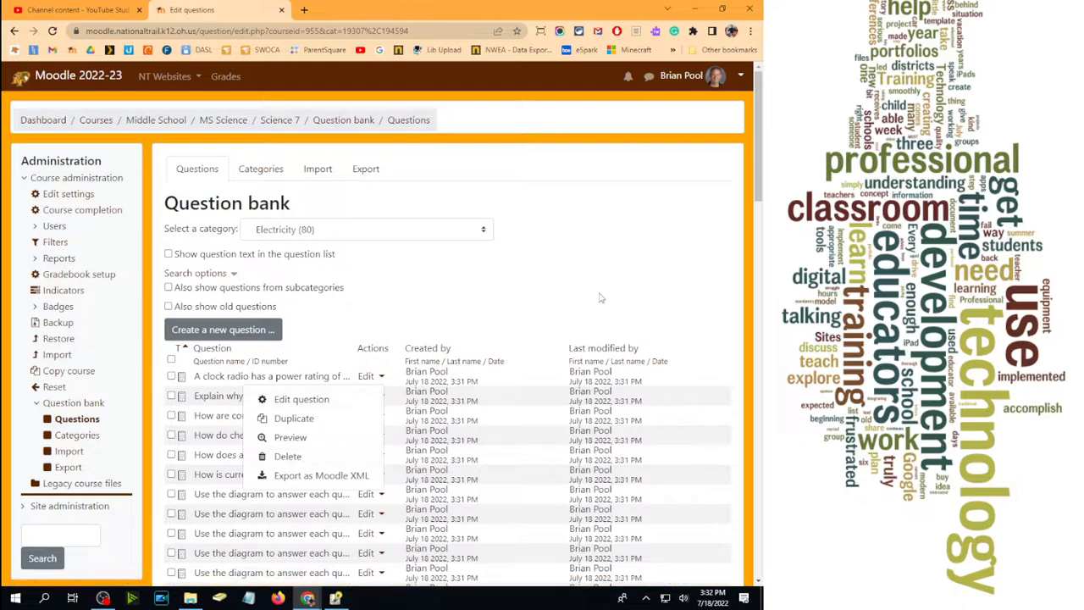
key(Escape)
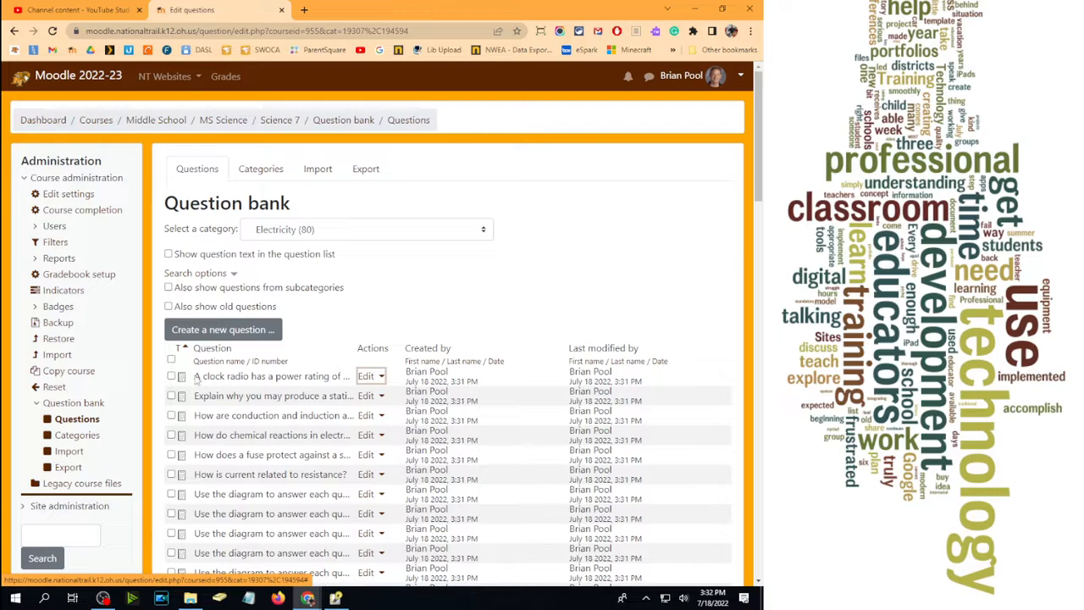
- Look through the question types in the Electricity list and preview the fill-in-the-blank question "A circuit is electrically"
scroll(375, 335, down, 2)
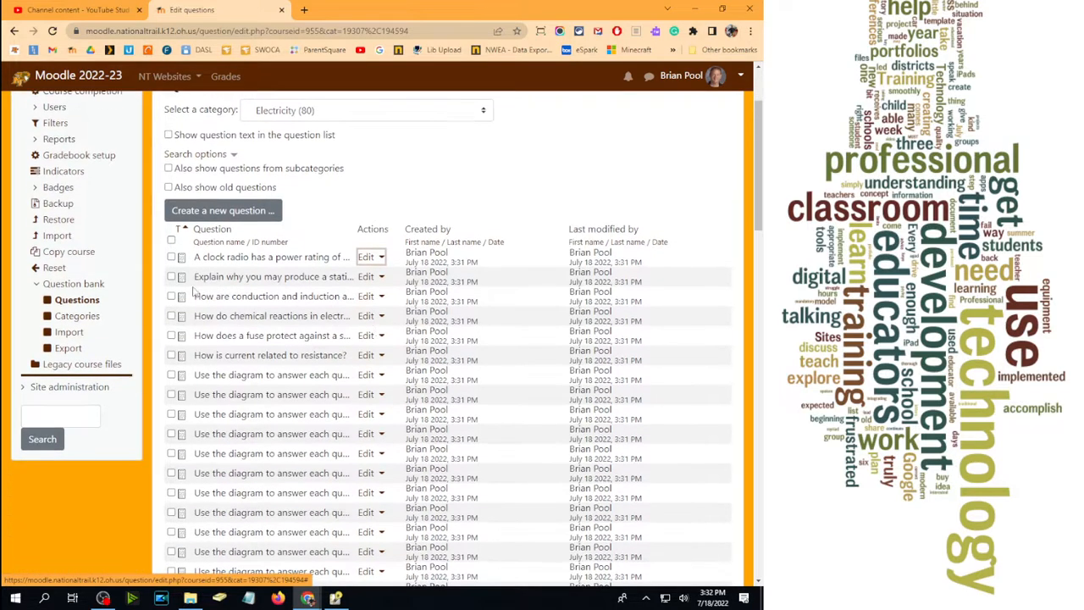
scroll(188, 322, down, 5)
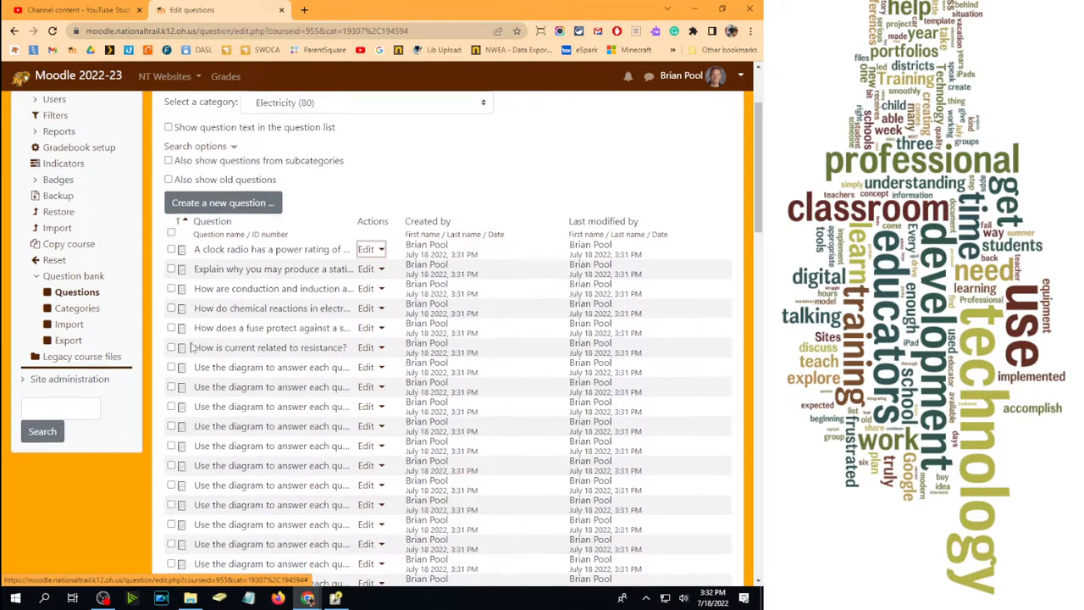
scroll(192, 347, down, 3)
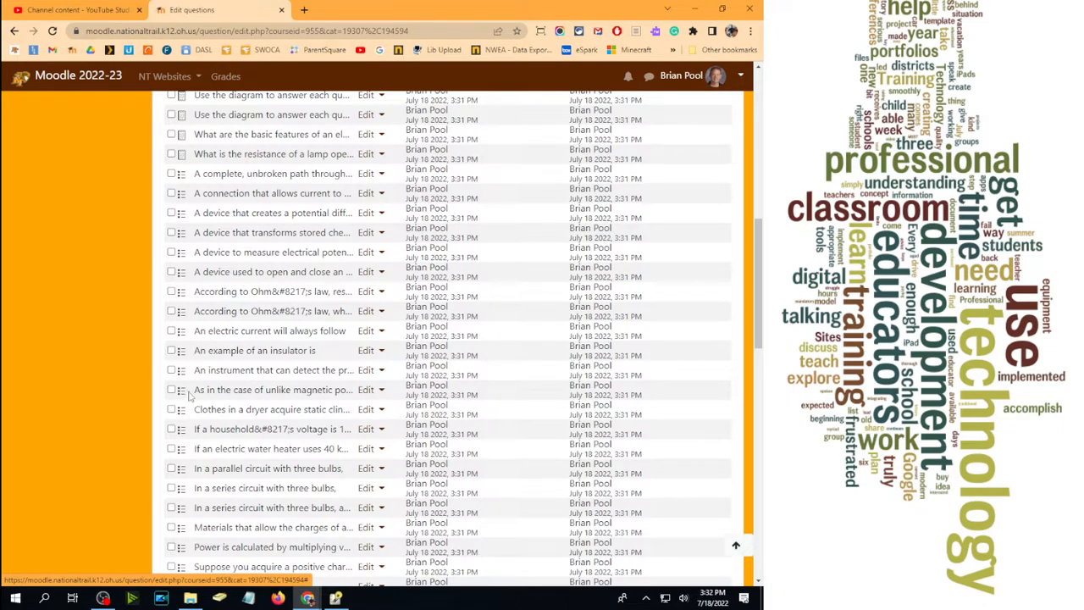
scroll(341, 370, down, 5)
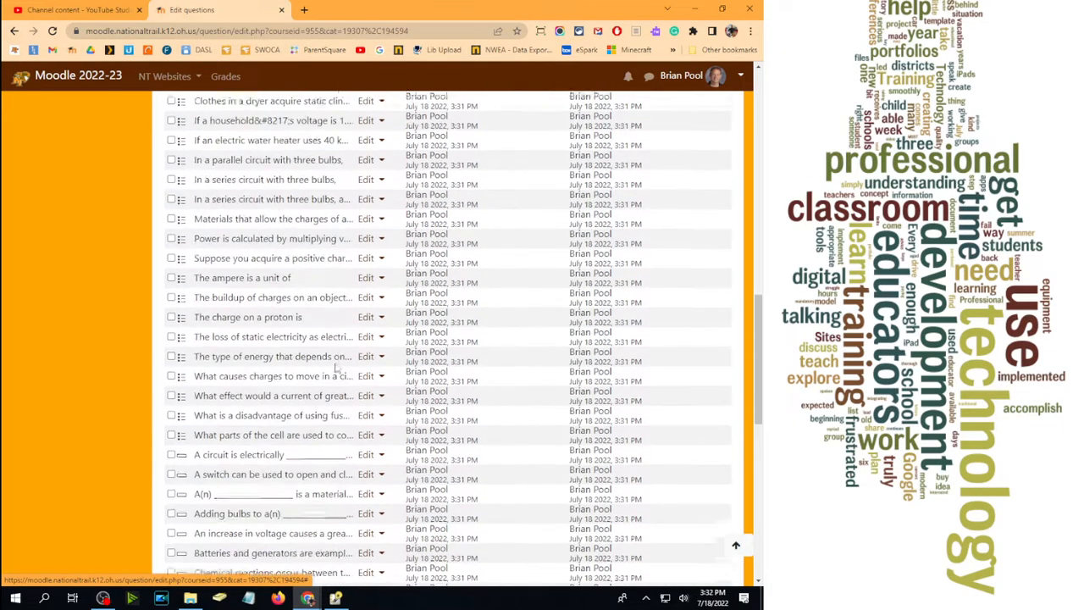
scroll(336, 369, down, 5)
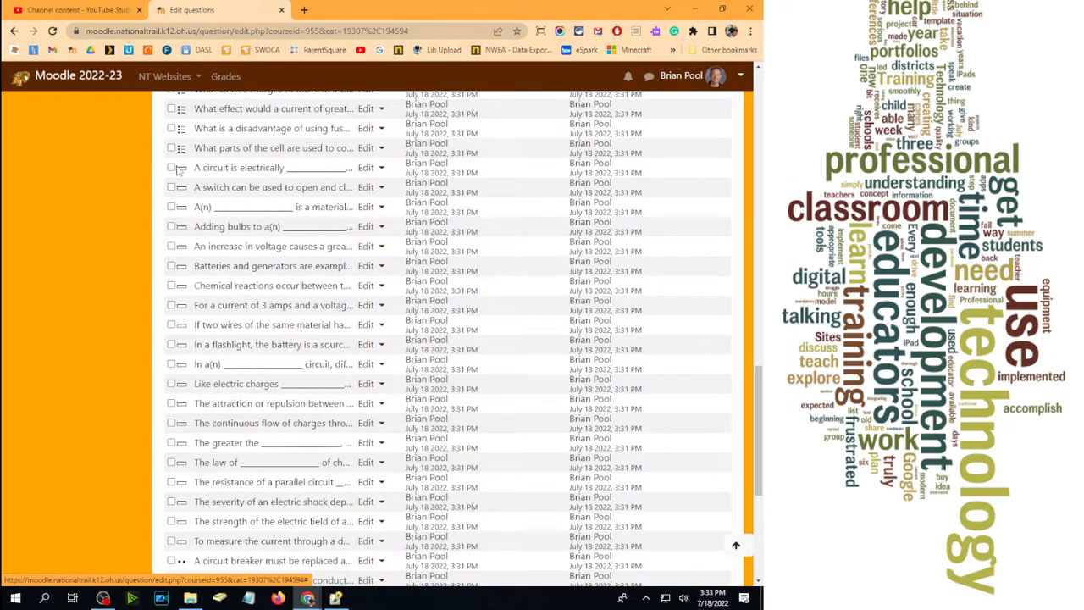
click(371, 168)
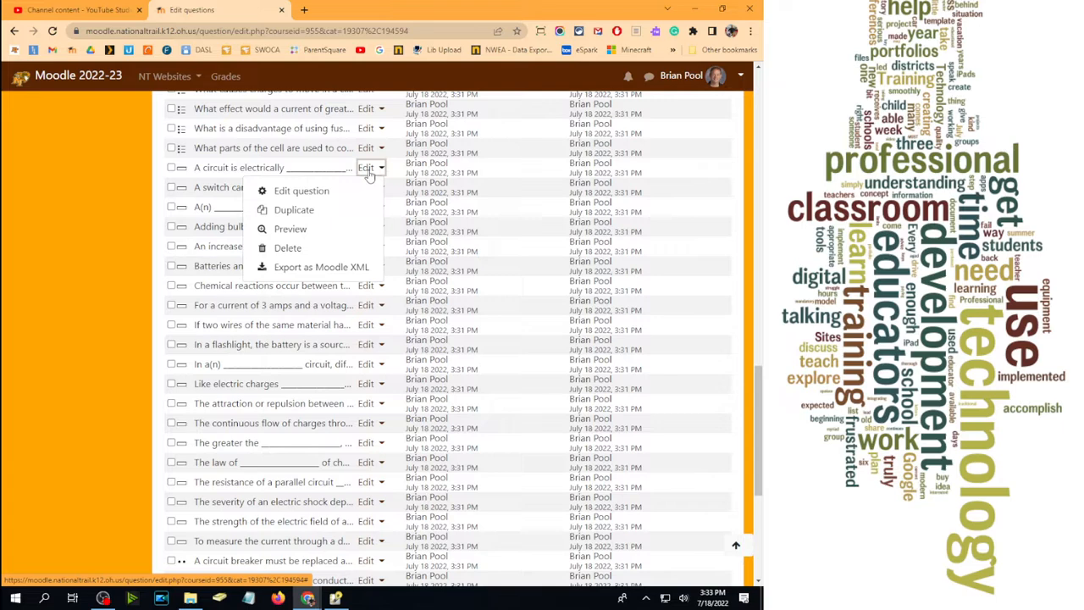
click(290, 229)
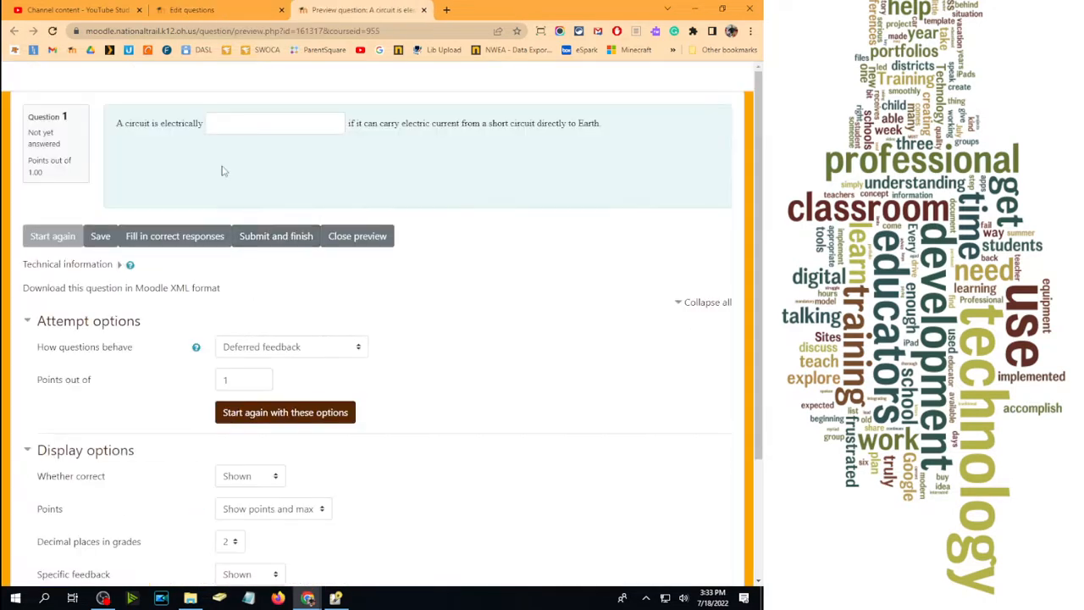
- Fill in the correct response in the fill-in-the-blank question's preview and return to the question list
click(253, 128)
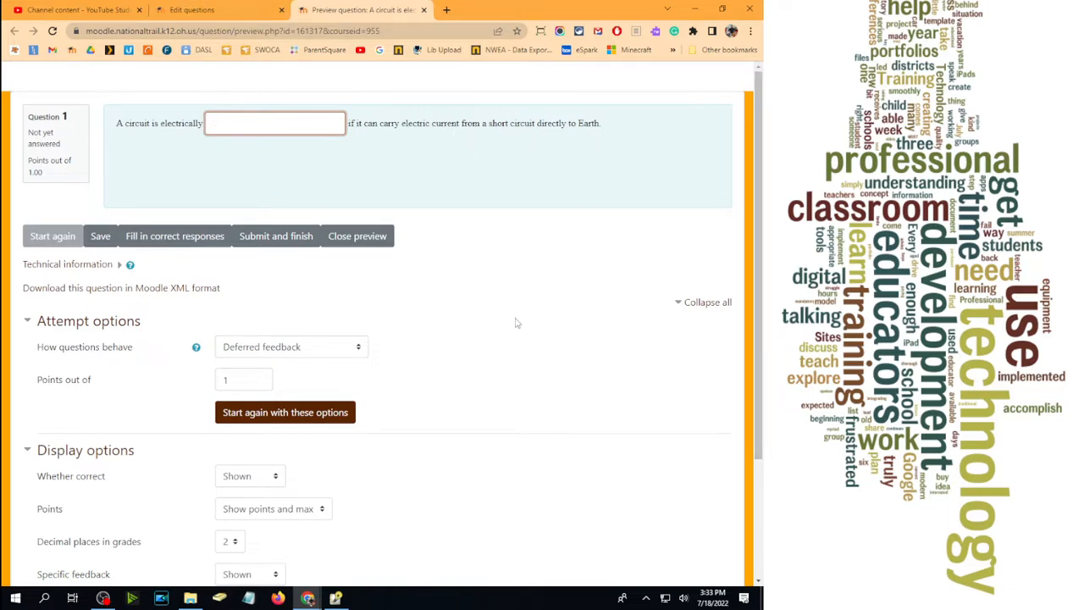
scroll(517, 323, down, 2)
scroll(507, 322, up, 2)
scroll(507, 322, down, 1)
click(182, 177)
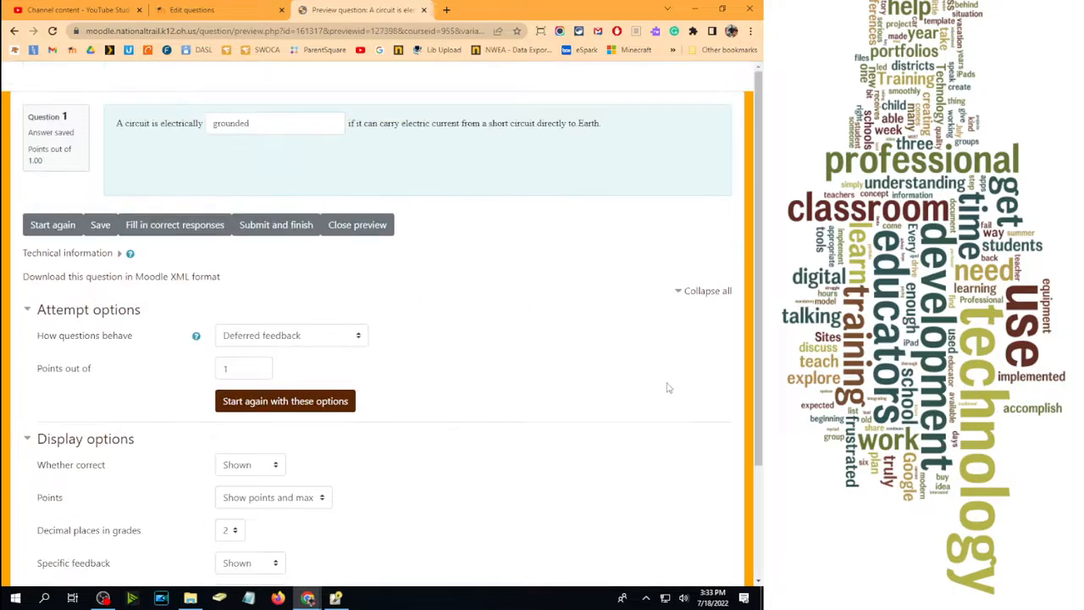
click(203, 10)
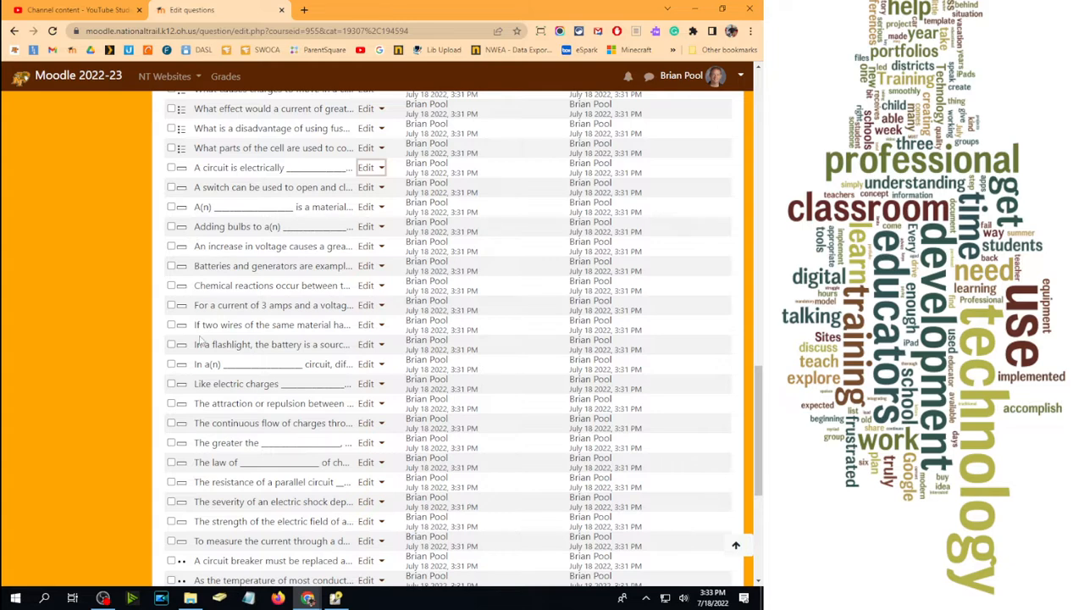
- Preview the true/false question about replacing a circuit breaker and close the preview
scroll(190, 246, down, 5)
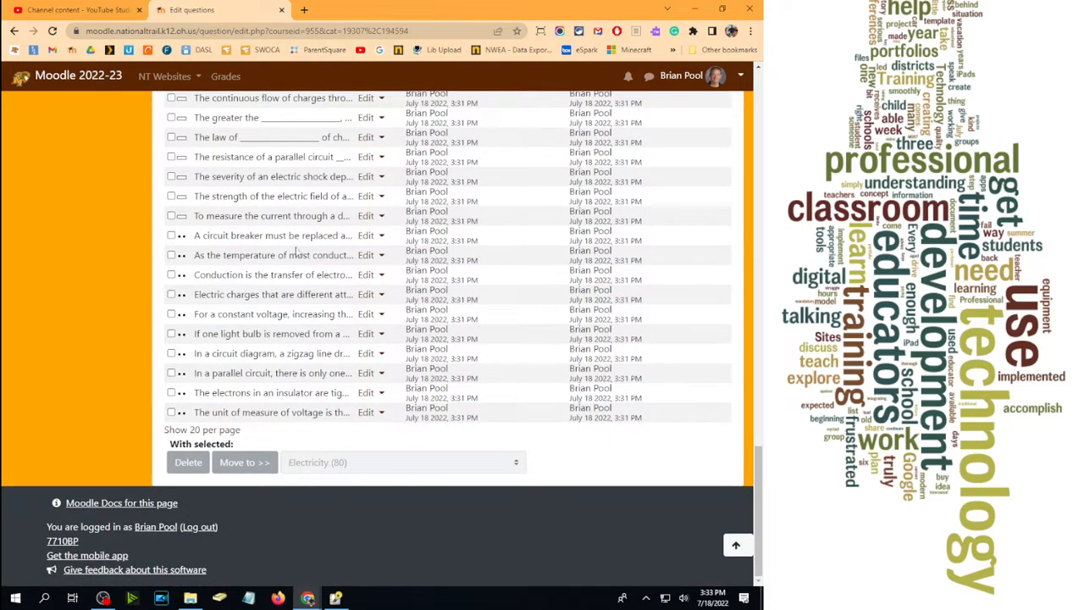
click(366, 237)
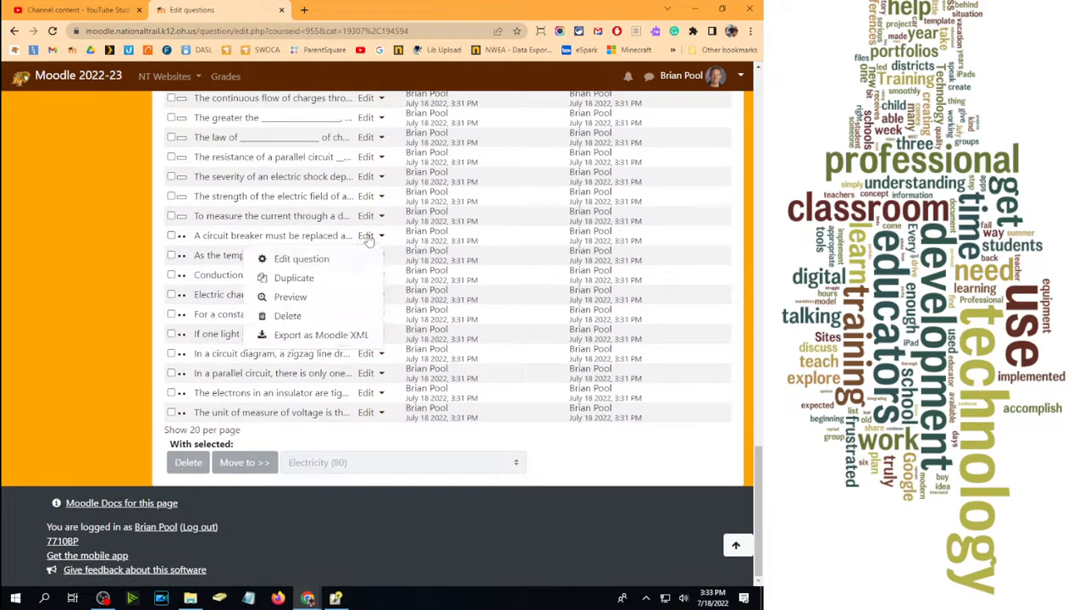
click(285, 298)
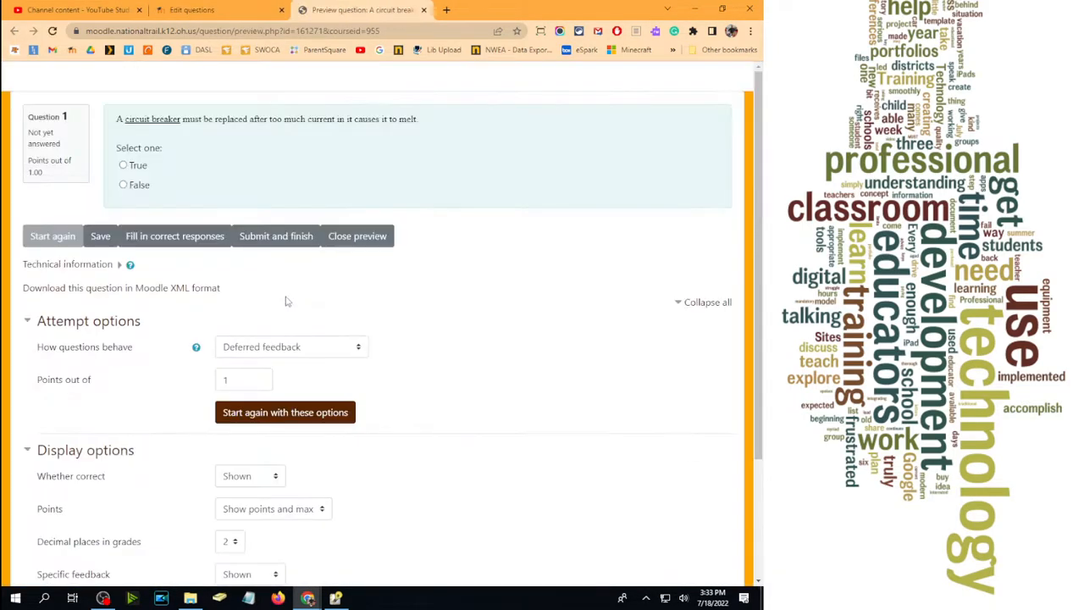
click(424, 9)
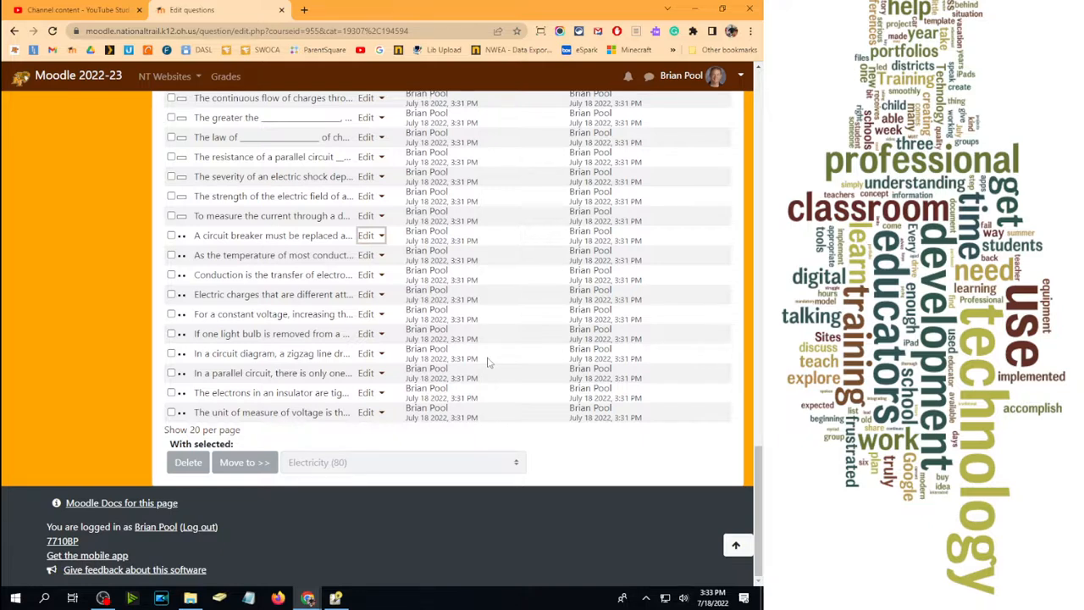
- Return to the question bank's categories page from the Electricity question list
scroll(261, 173, up, 15)
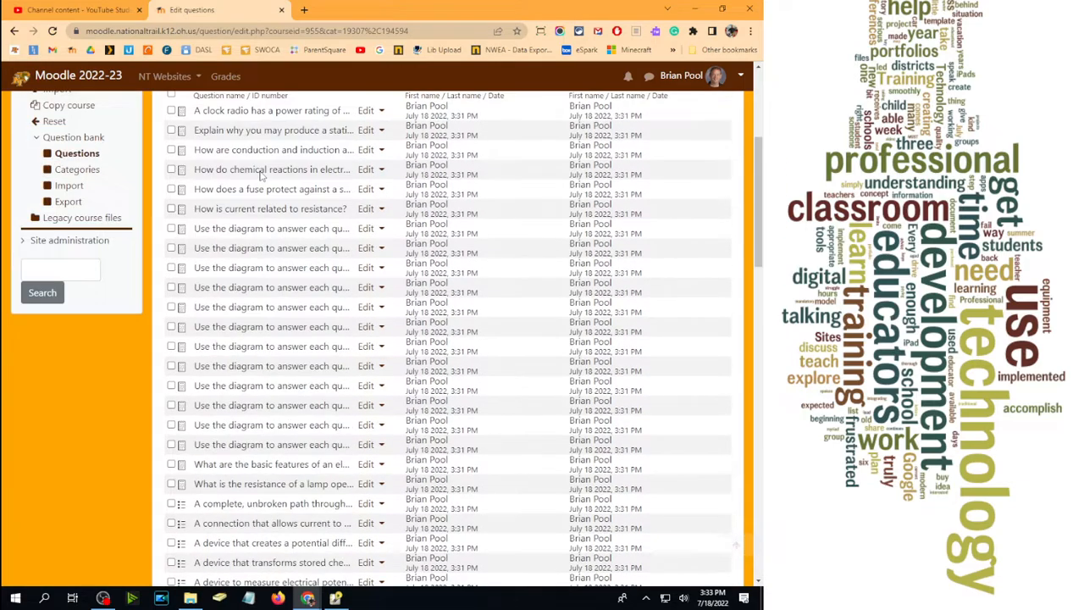
scroll(261, 173, up, 3)
click(261, 169)
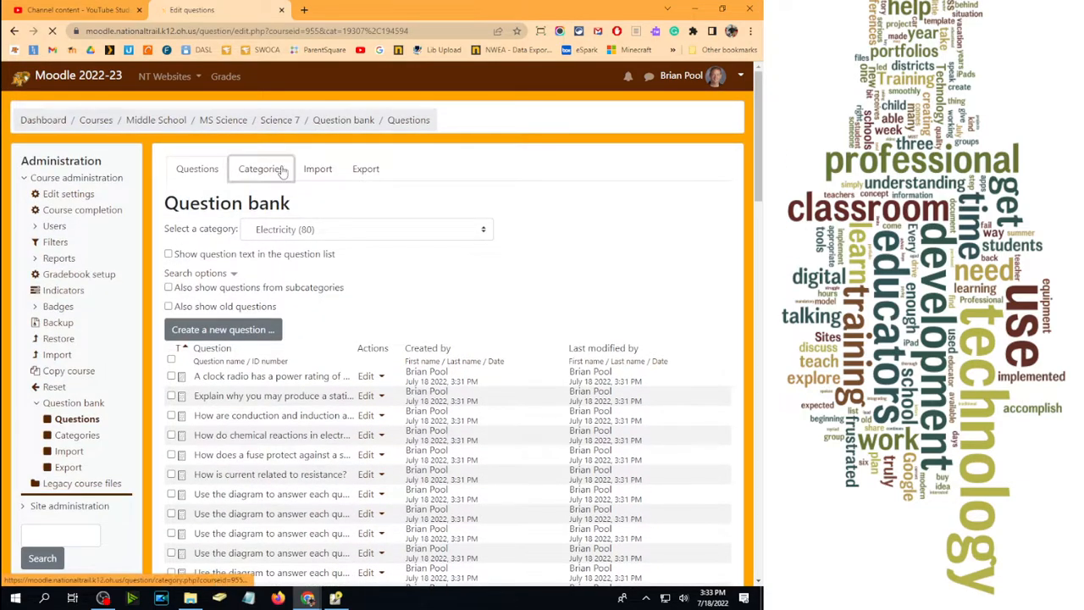